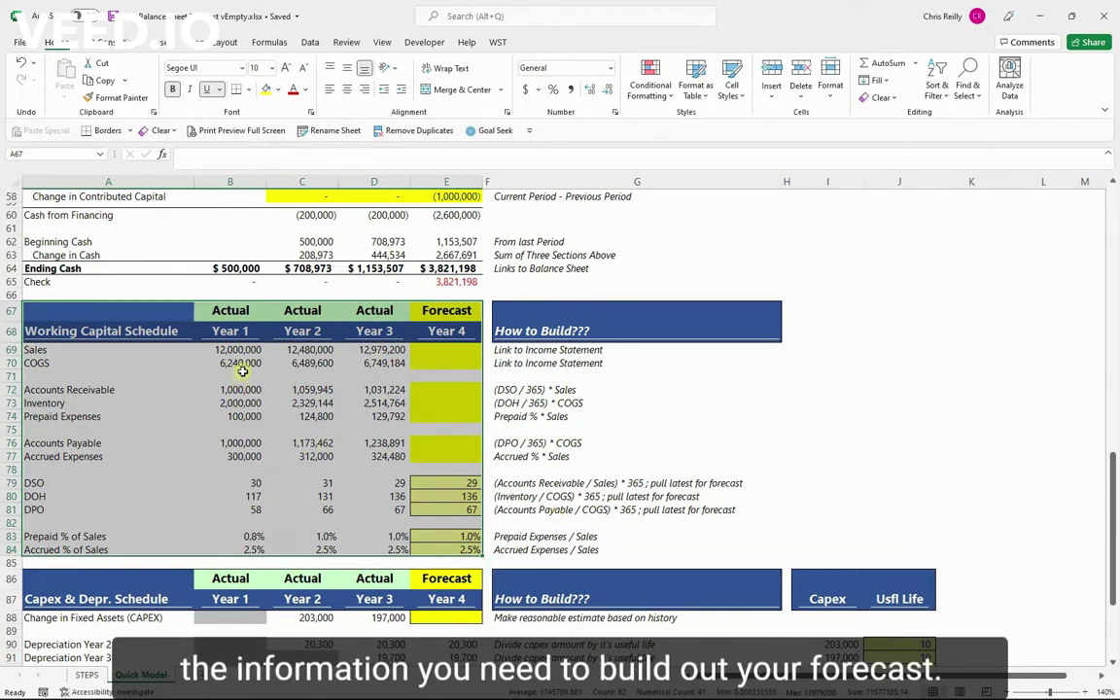
# Step: Review the Working Capital Schedule's income statement lines, balance sheet lines, working capital metrics and empty Year 4 forecast cells
pyautogui.moveTo(97, 351); pyautogui.dragTo(194, 367)
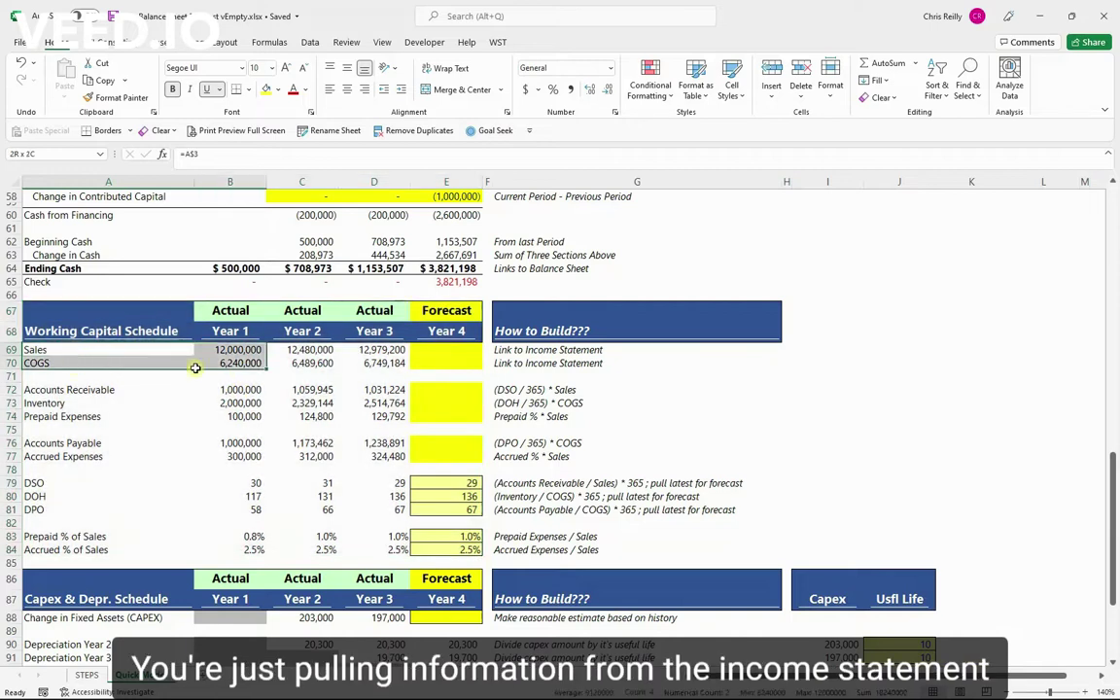
pyautogui.moveTo(85, 390); pyautogui.dragTo(380, 455)
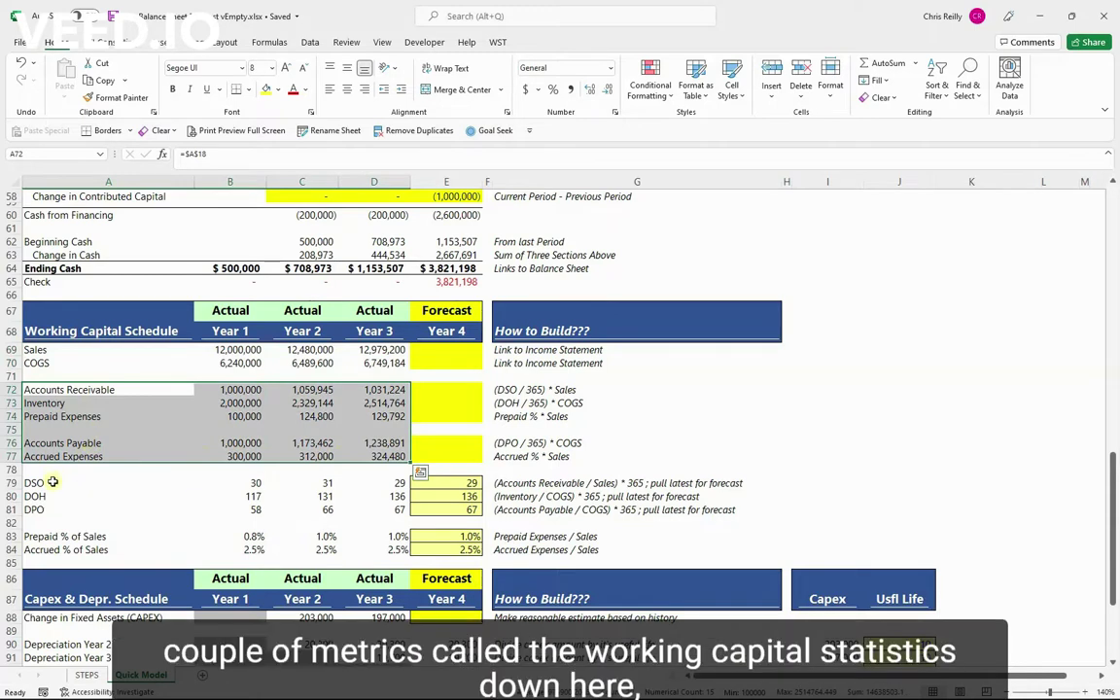
pyautogui.moveTo(43, 482); pyautogui.dragTo(378, 509)
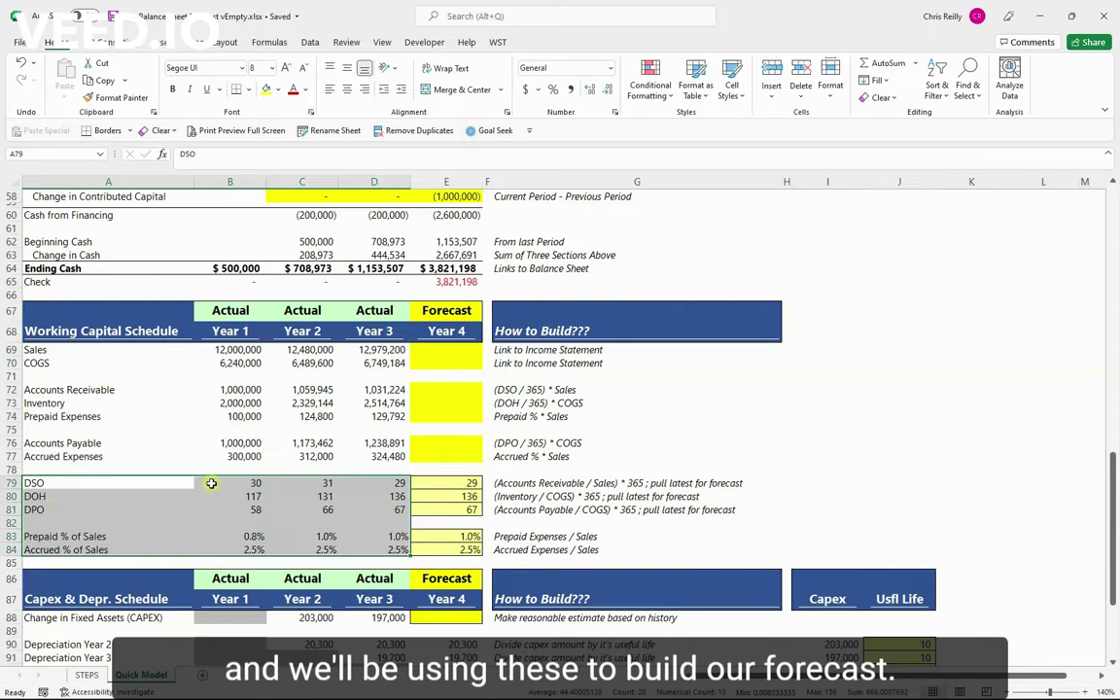
pyautogui.moveTo(455, 355); pyautogui.dragTo(448, 454)
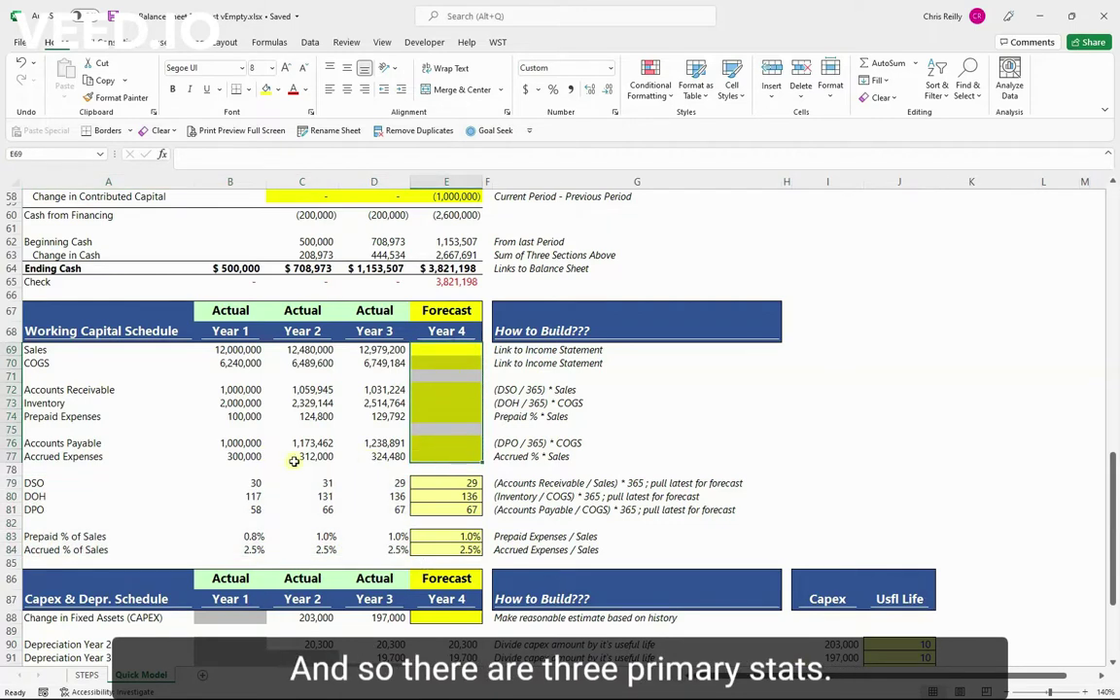
# Step: Examine the historical DSO, DOH and DPO rows alongside the Accounts Receivable, Inventory and Accounts Payable lines they relate to
pyautogui.click(95, 483)
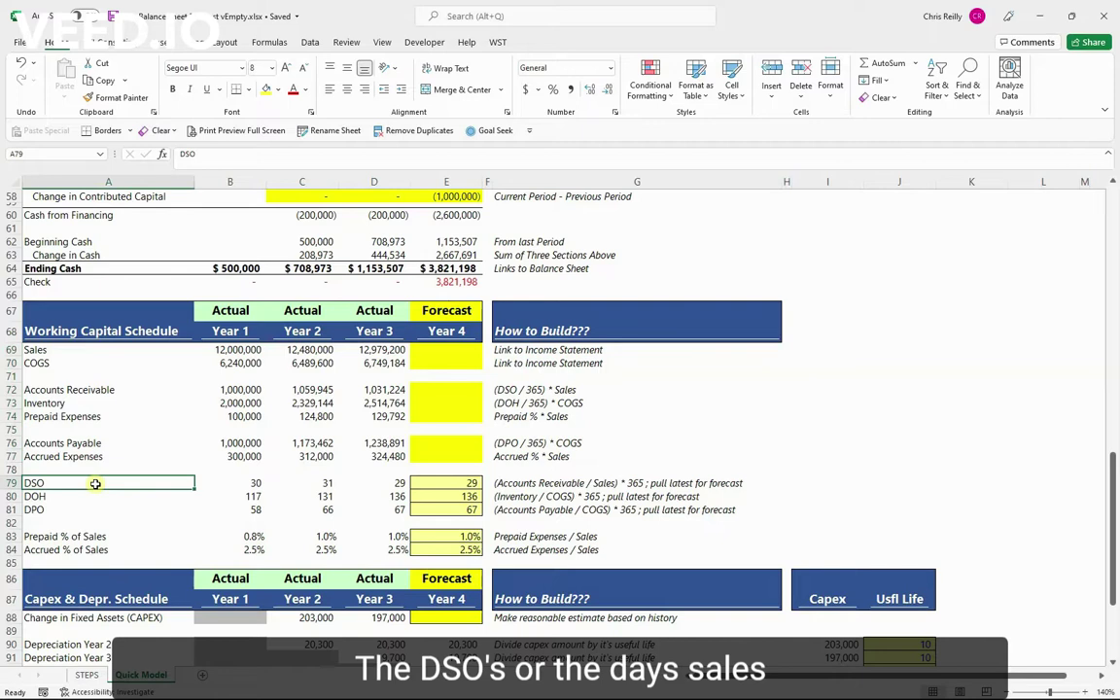
pyautogui.click(135, 389)
pyautogui.moveTo(219, 484); pyautogui.dragTo(384, 484)
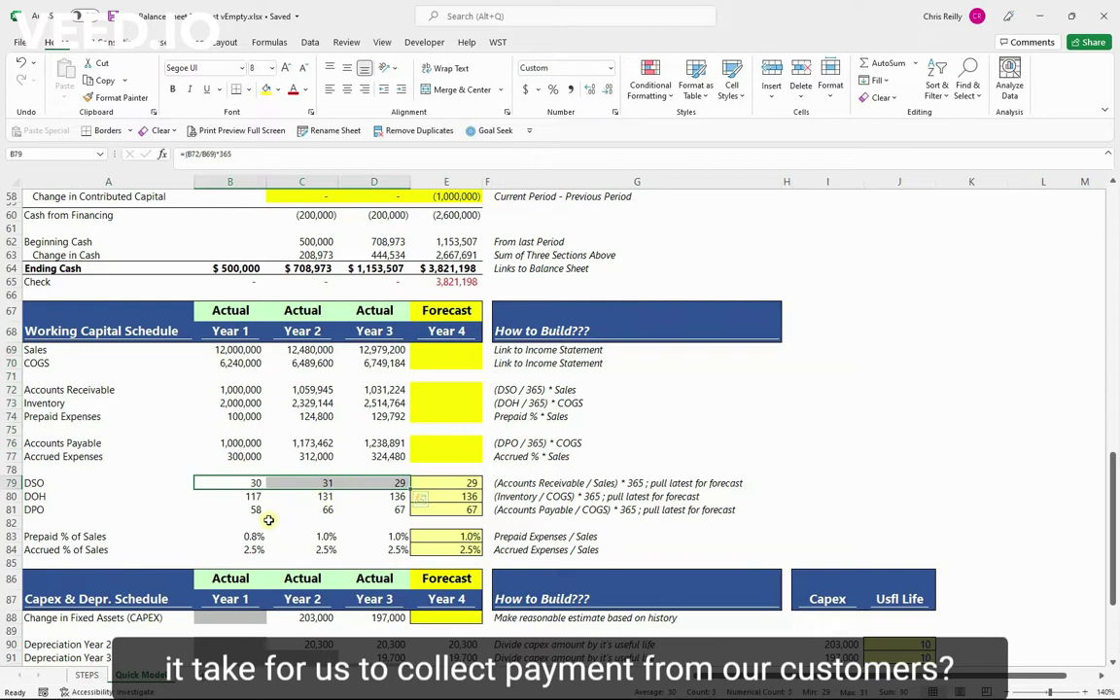
pyautogui.click(108, 496)
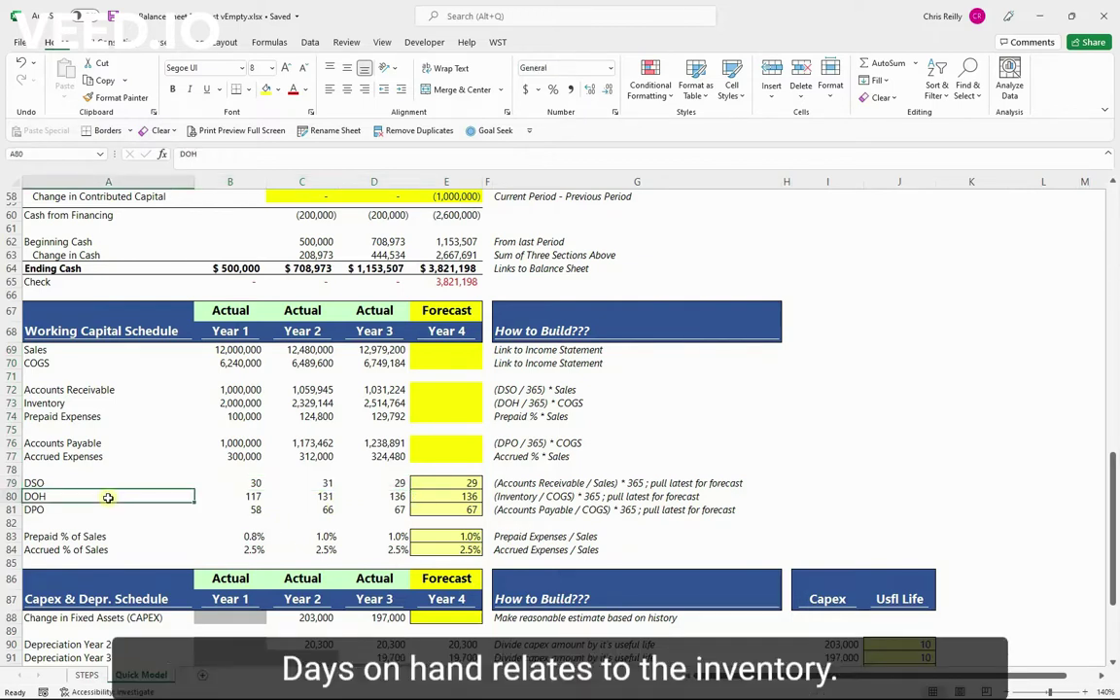
pyautogui.click(118, 404)
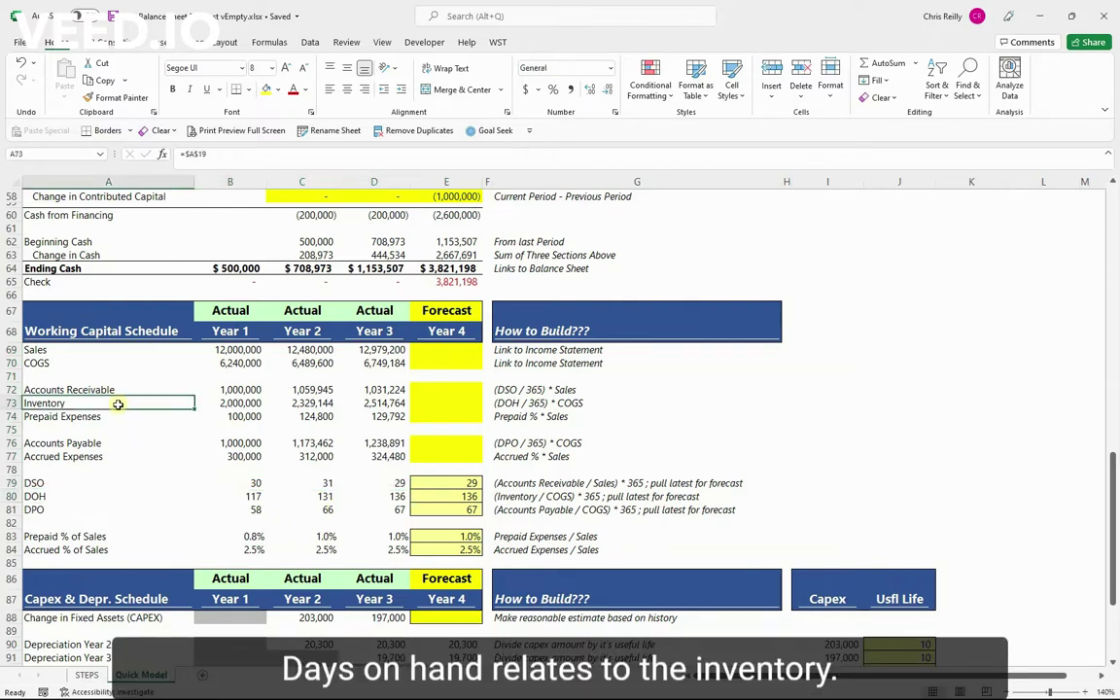
pyautogui.click(248, 497)
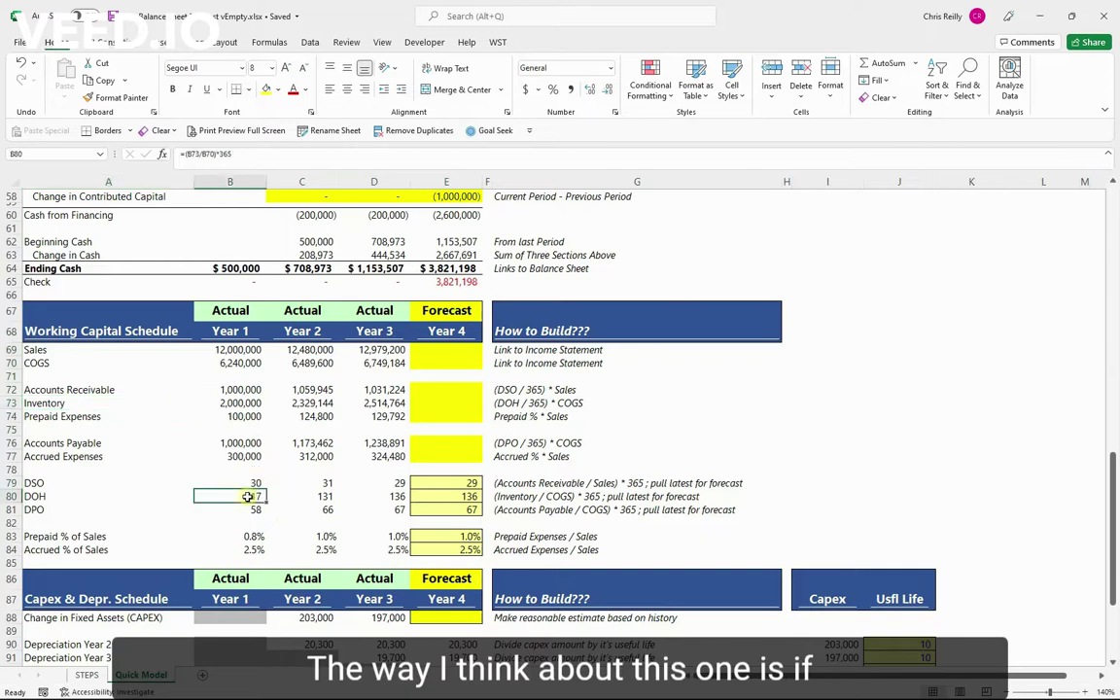
pyautogui.moveTo(248, 496); pyautogui.dragTo(356, 496)
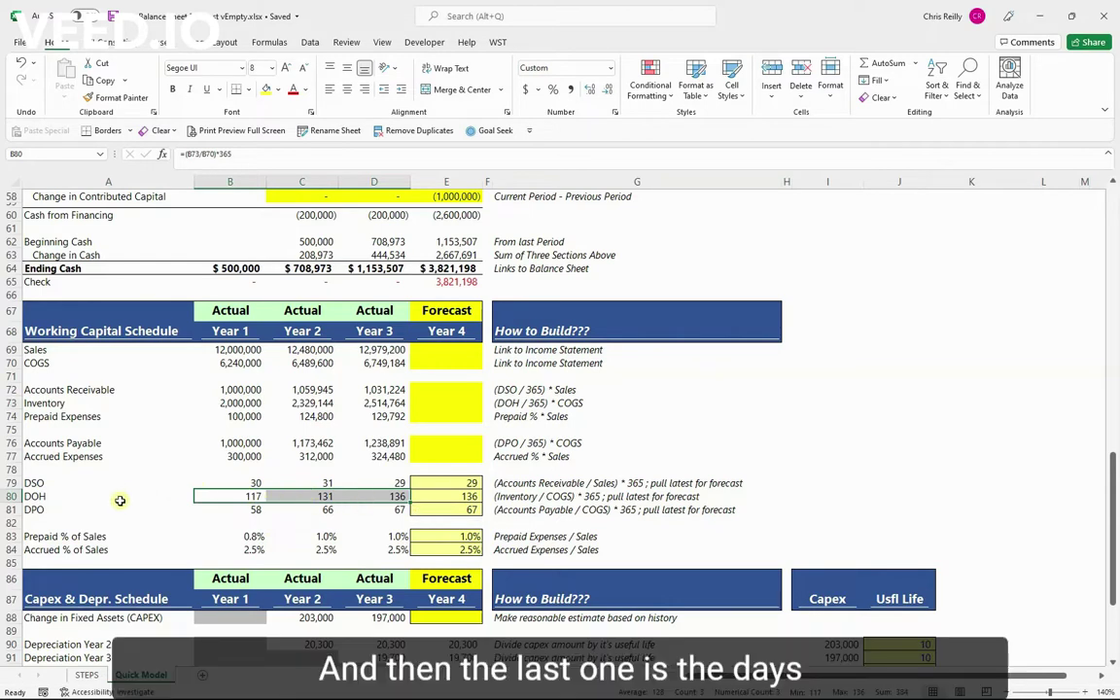
pyautogui.click(82, 510)
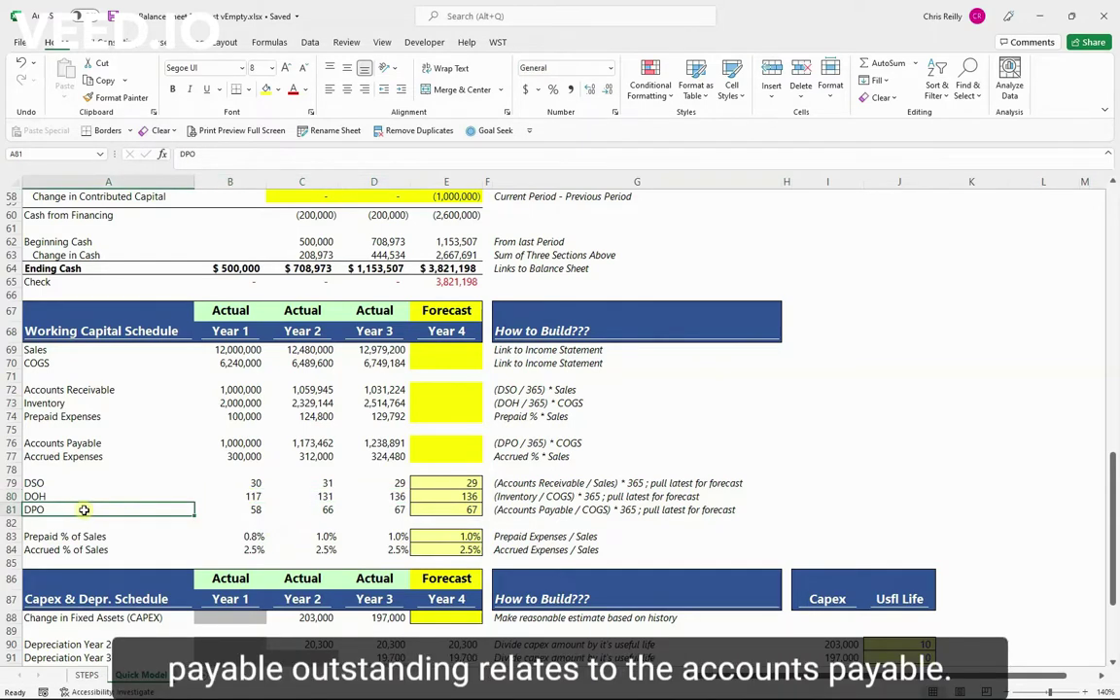
pyautogui.click(126, 442)
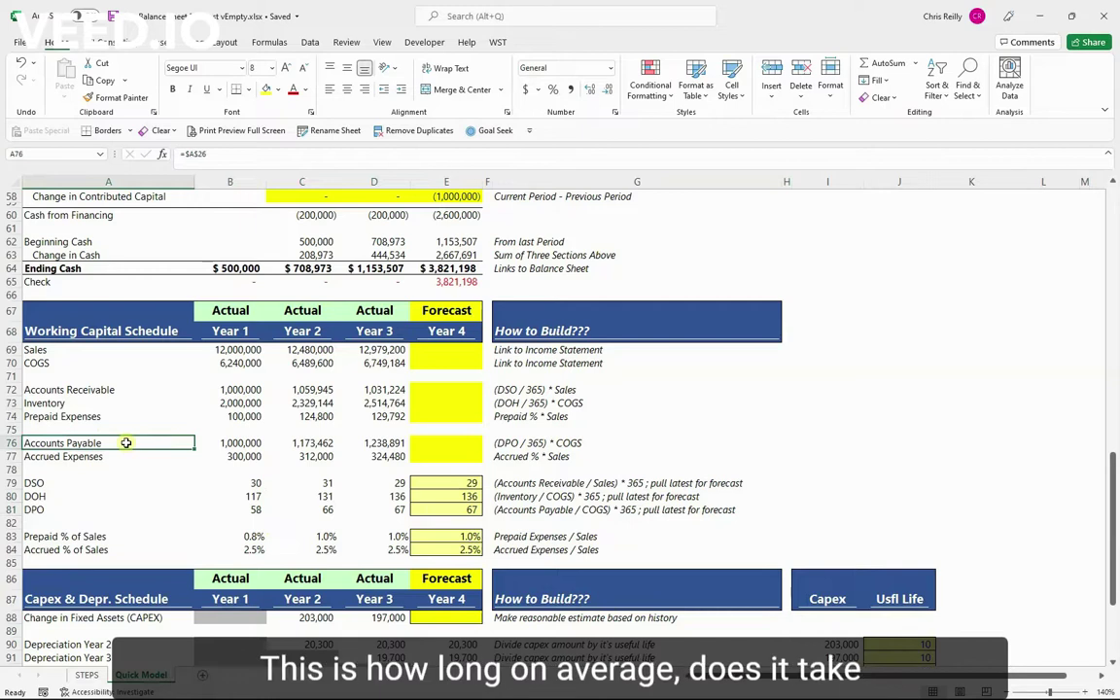
pyautogui.moveTo(230, 509); pyautogui.dragTo(361, 511)
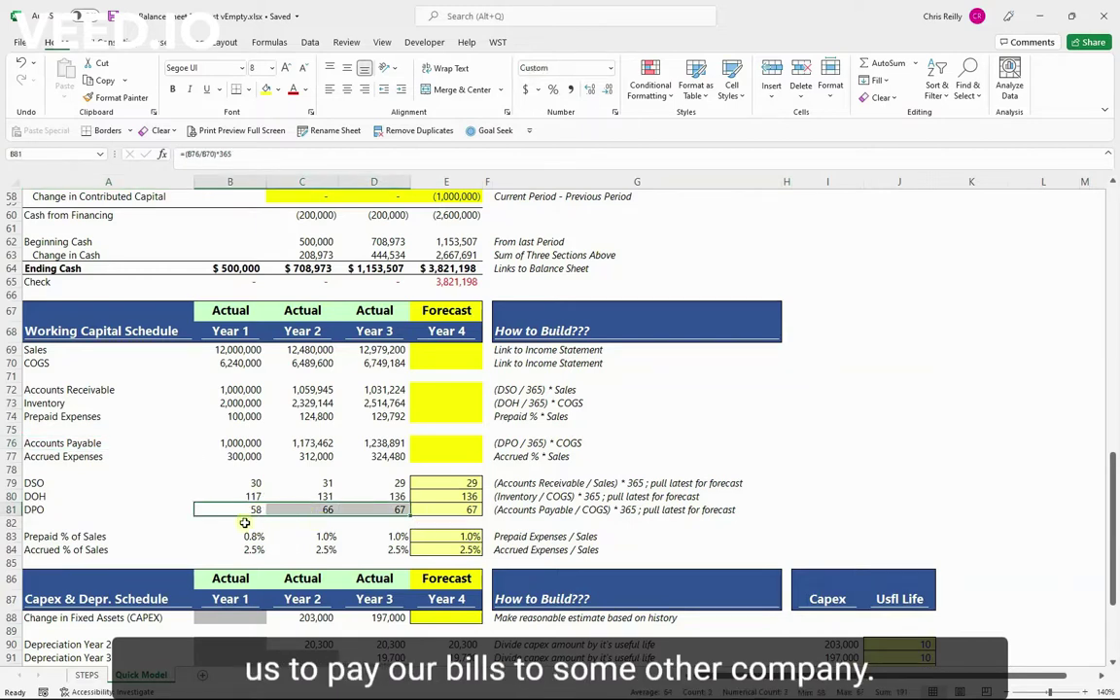
pyautogui.click(73, 512)
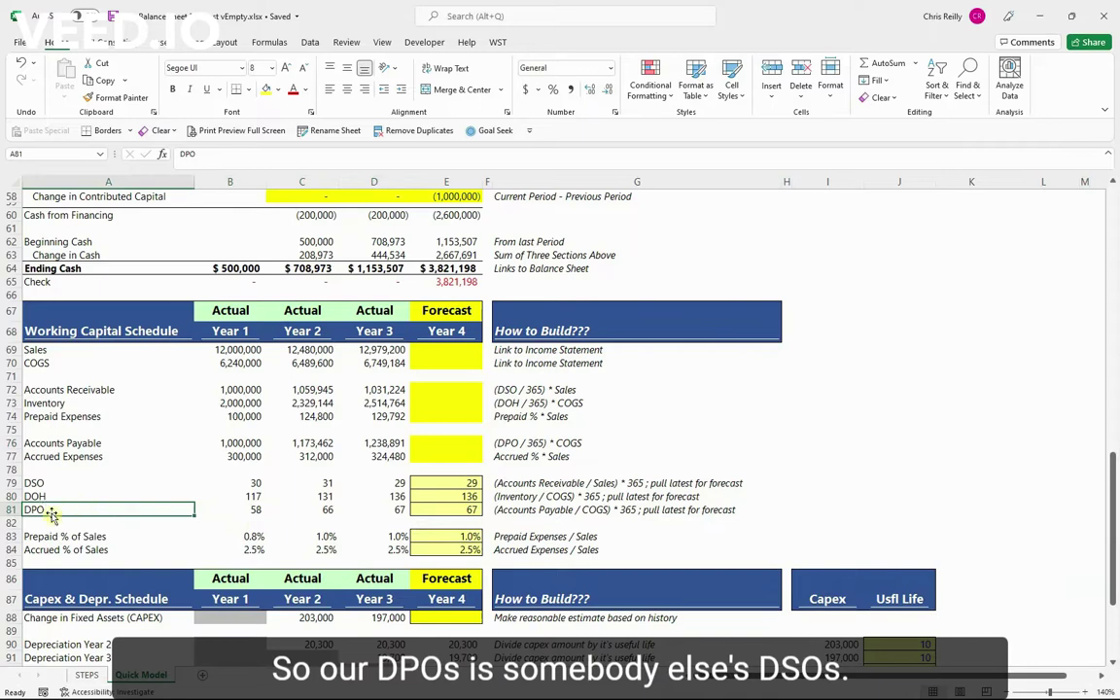
pyautogui.click(70, 482)
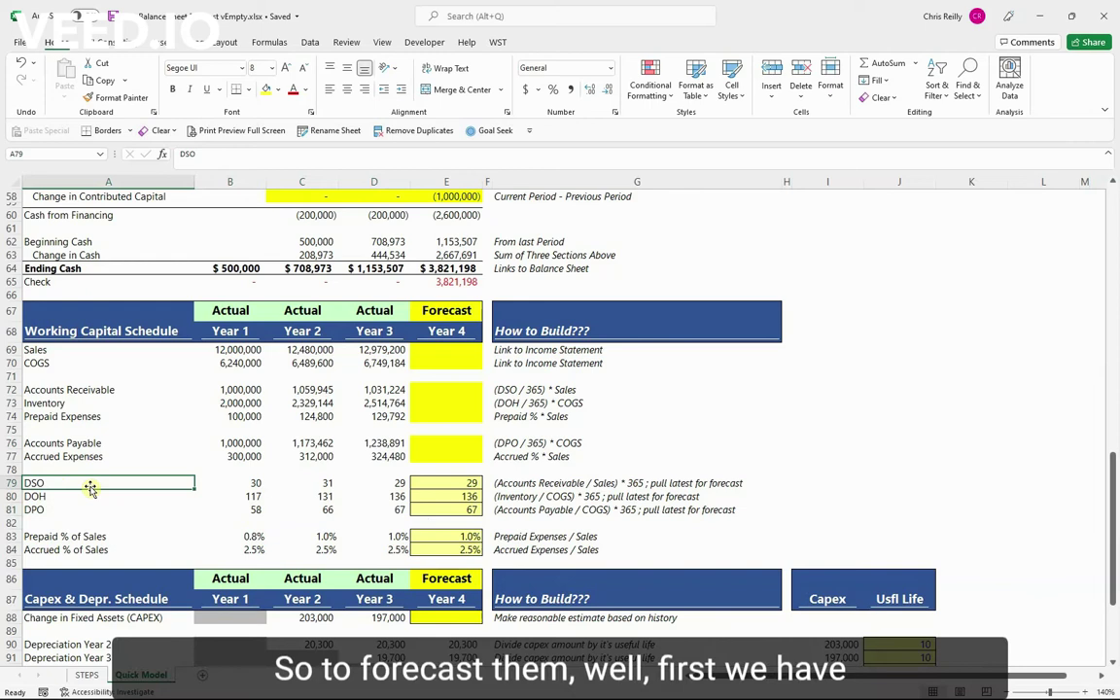
# Step: Inspect the Year 3 DSO, DOH and DPO formulas in D79:D81 and the Year 4 DSO link in E79
pyautogui.click(384, 484)
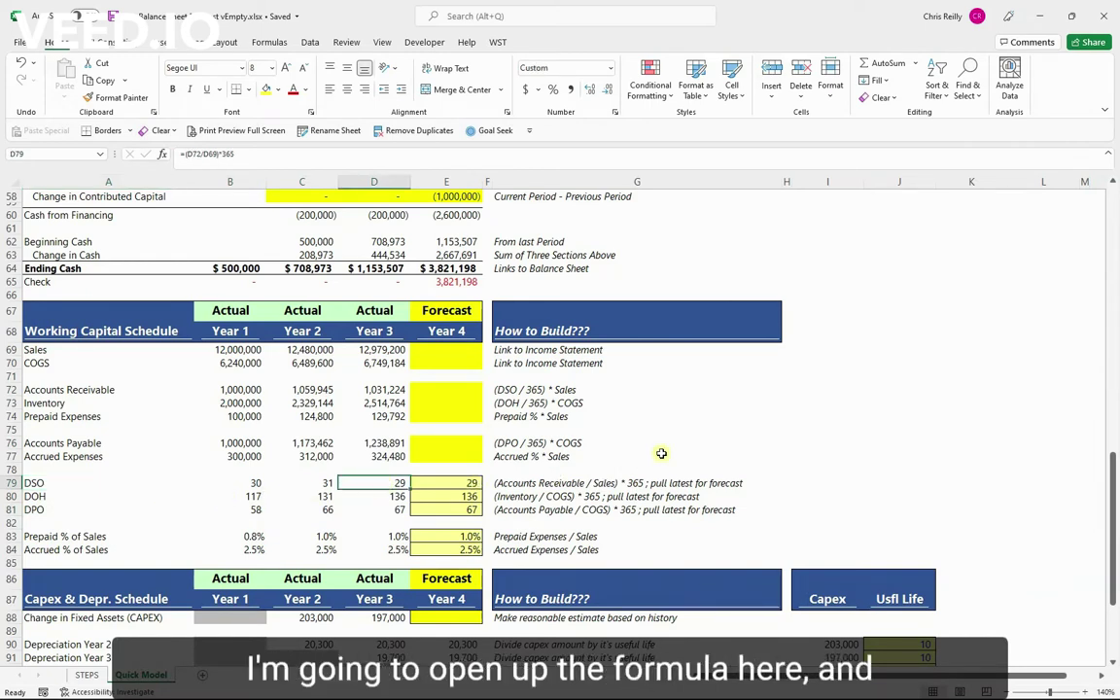
pyautogui.click(534, 483)
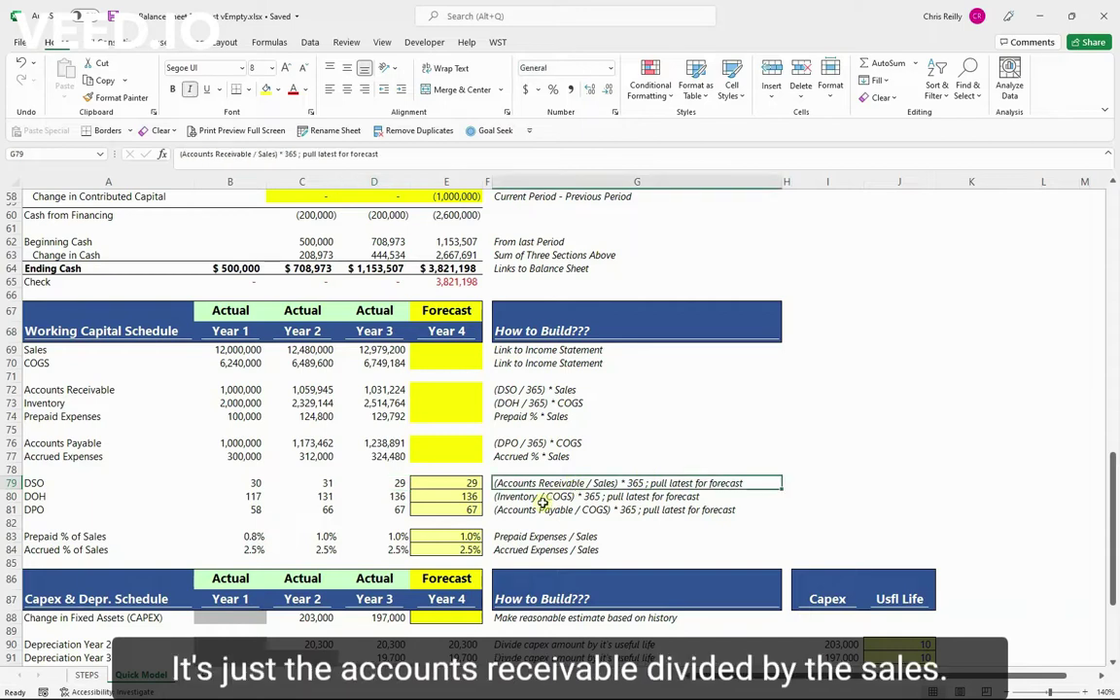
pyautogui.click(389, 484)
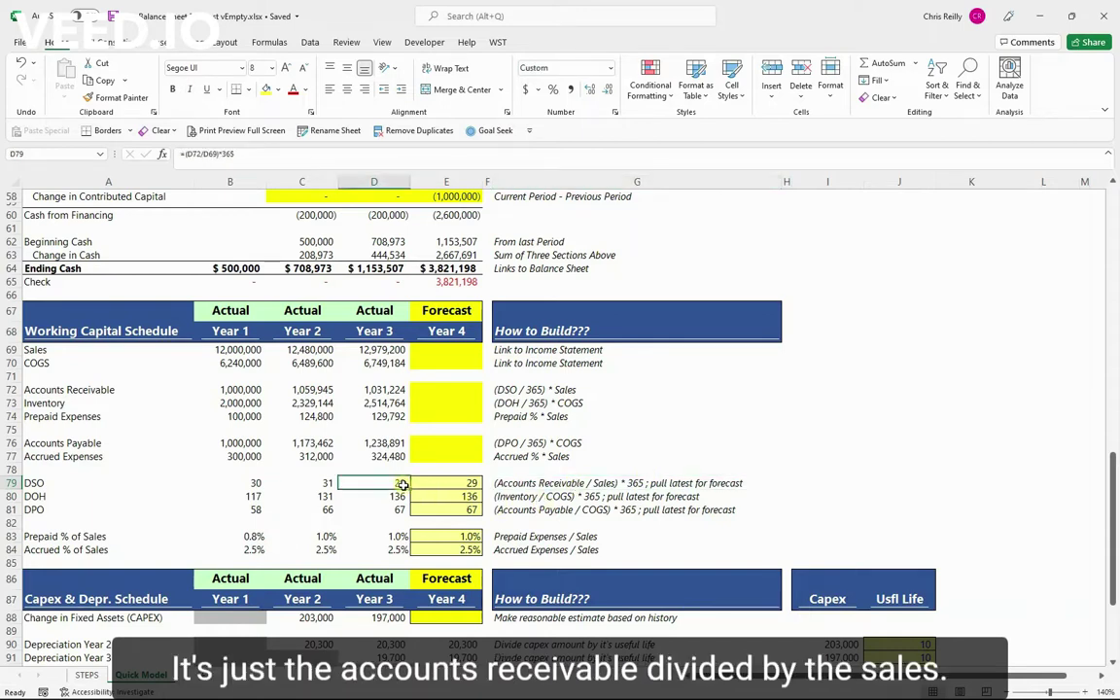
pyautogui.press('F2')
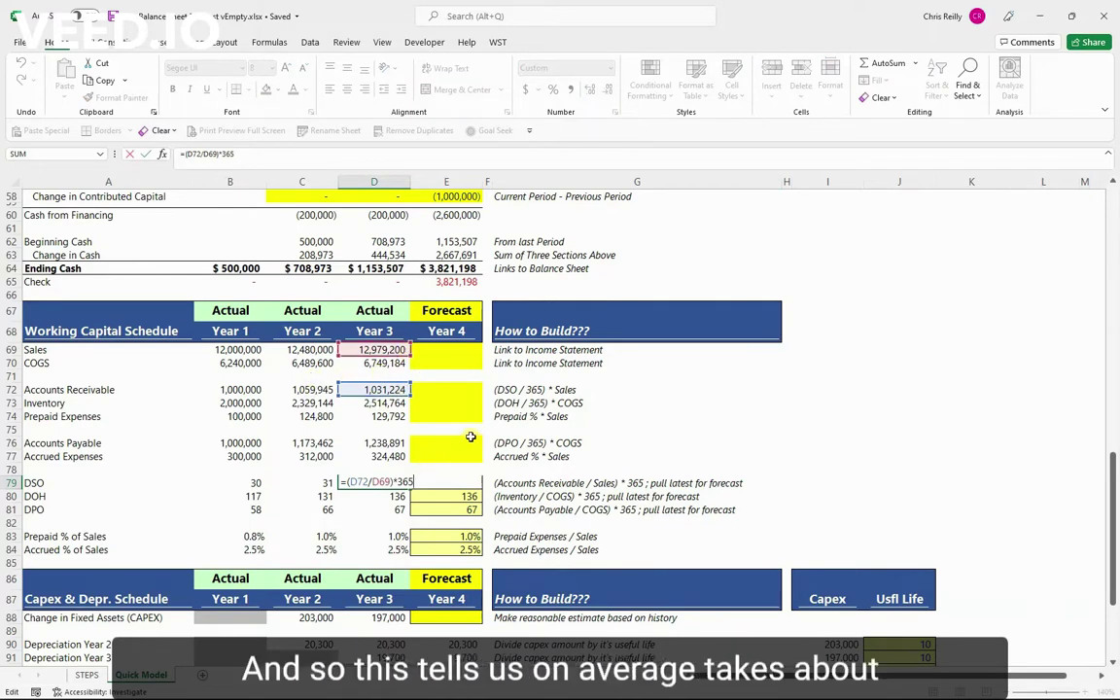
pyautogui.press('Escape')
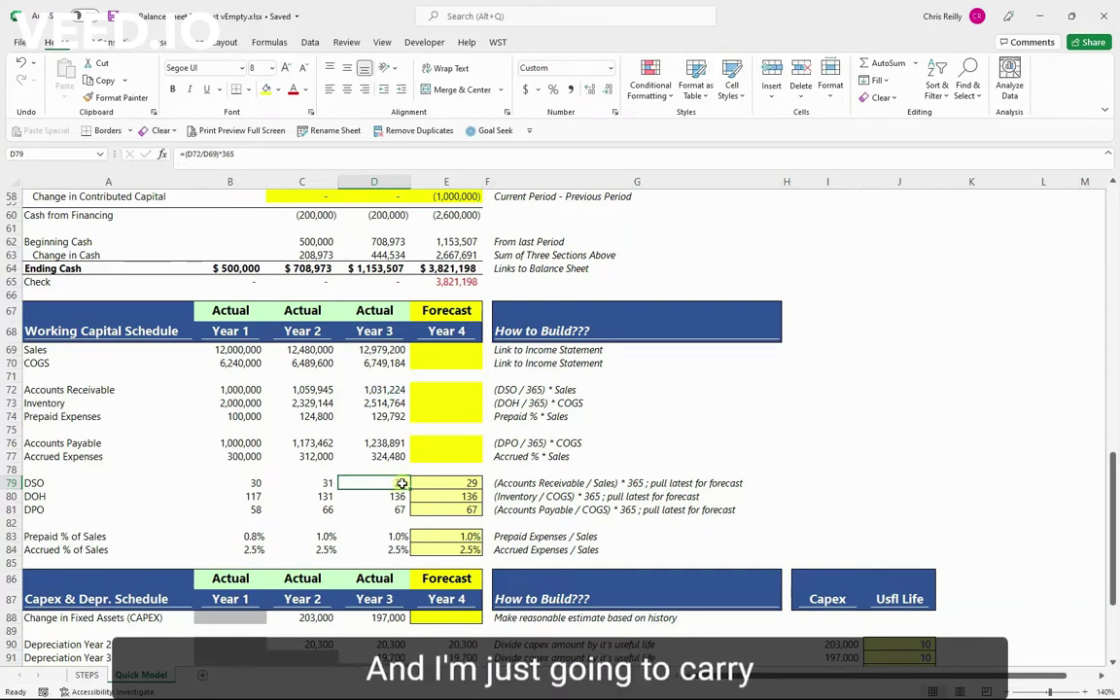
pyautogui.click(444, 483)
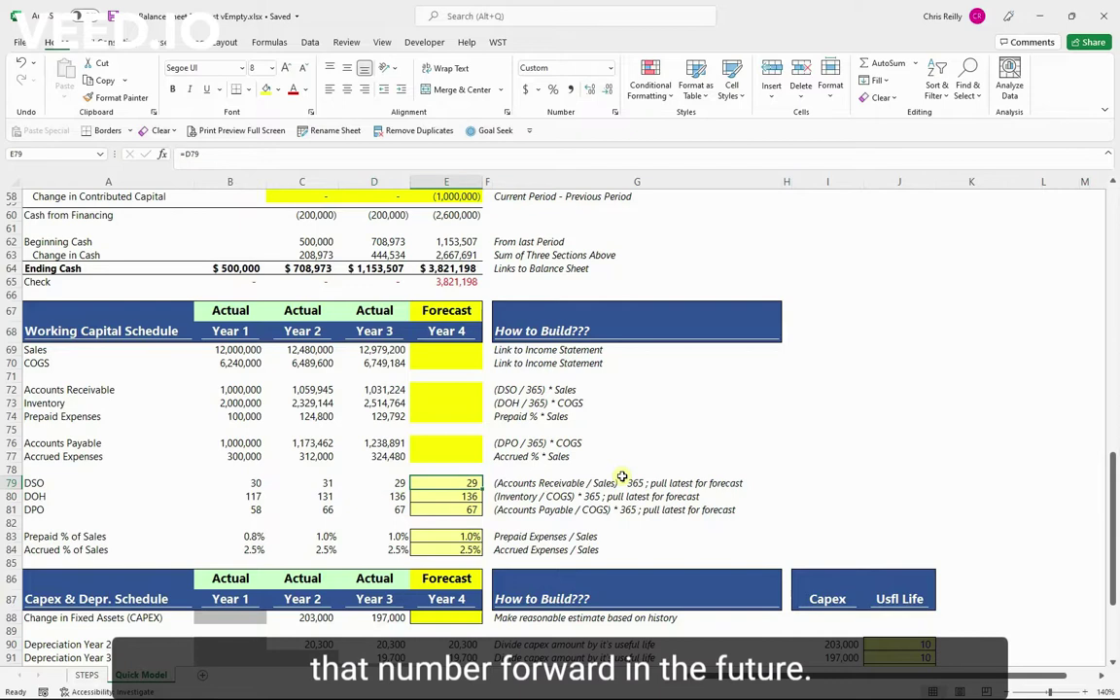
pyautogui.click(396, 496)
pyautogui.press('F2')
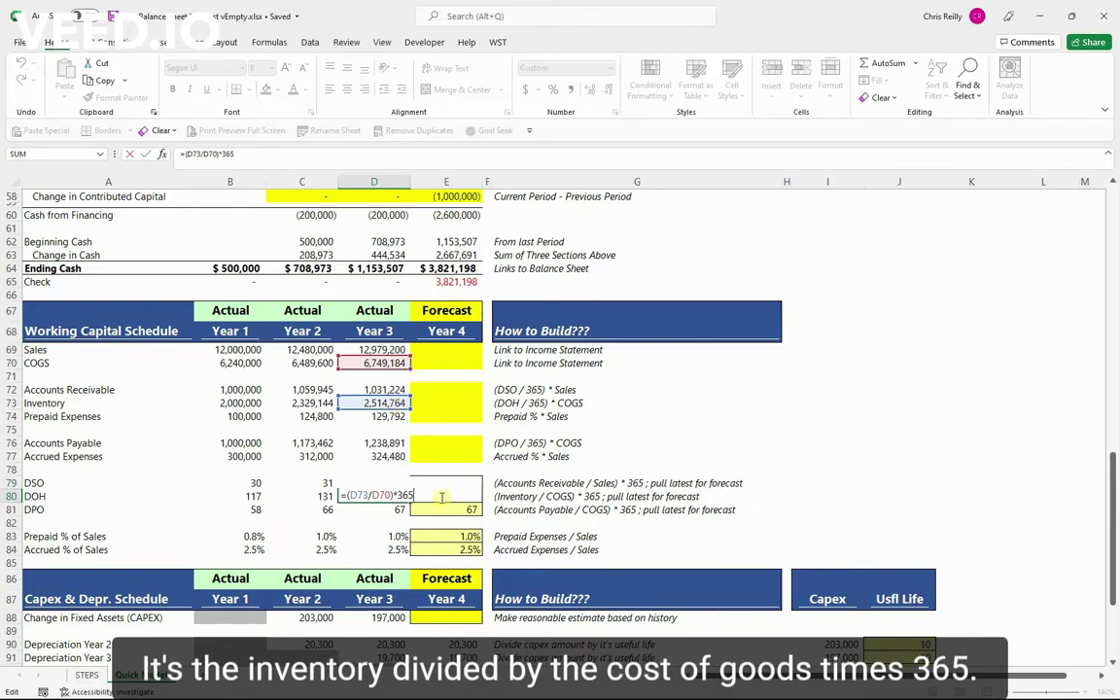
pyautogui.press('Return')
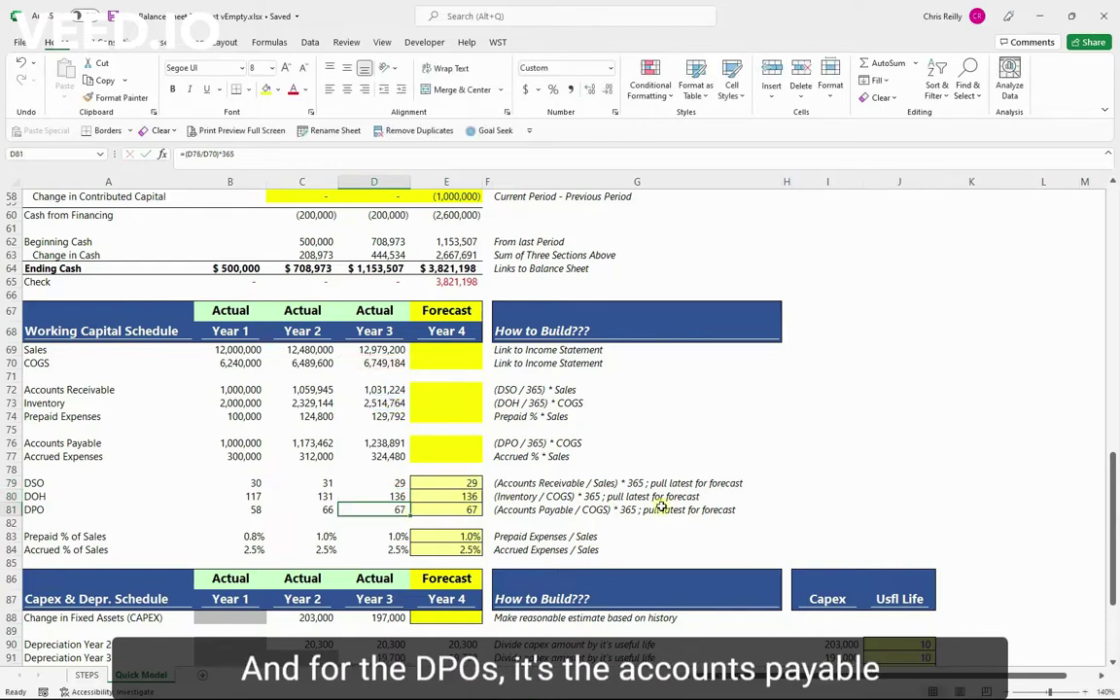
pyautogui.press('F2')
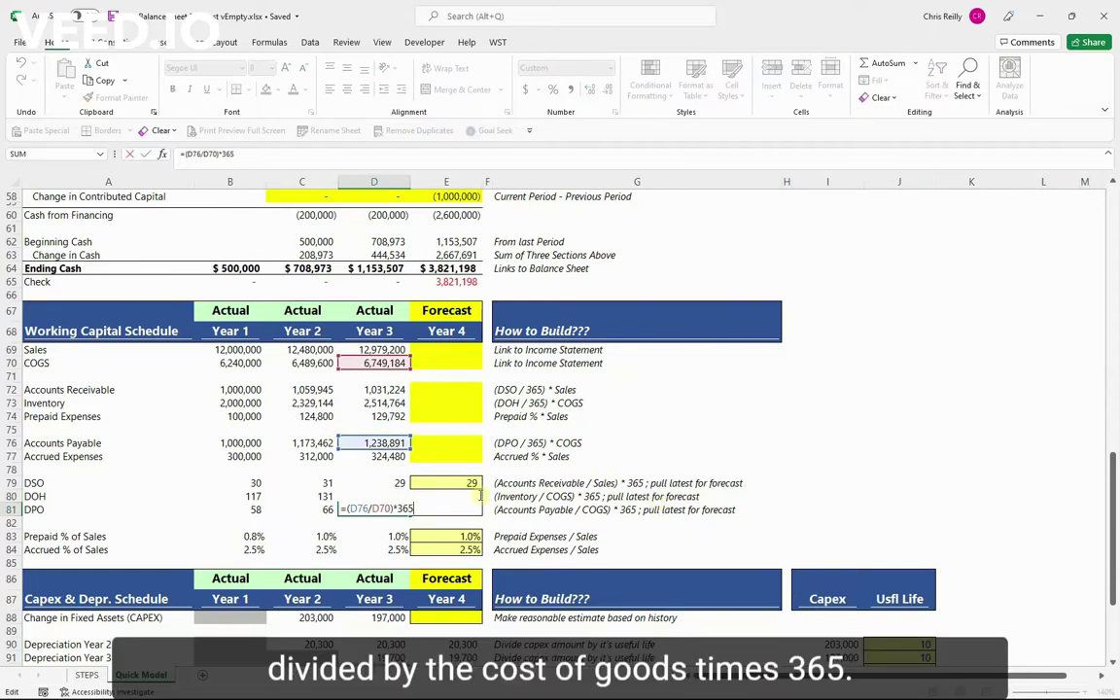
pyautogui.hotkey('ctrl', 'Return')
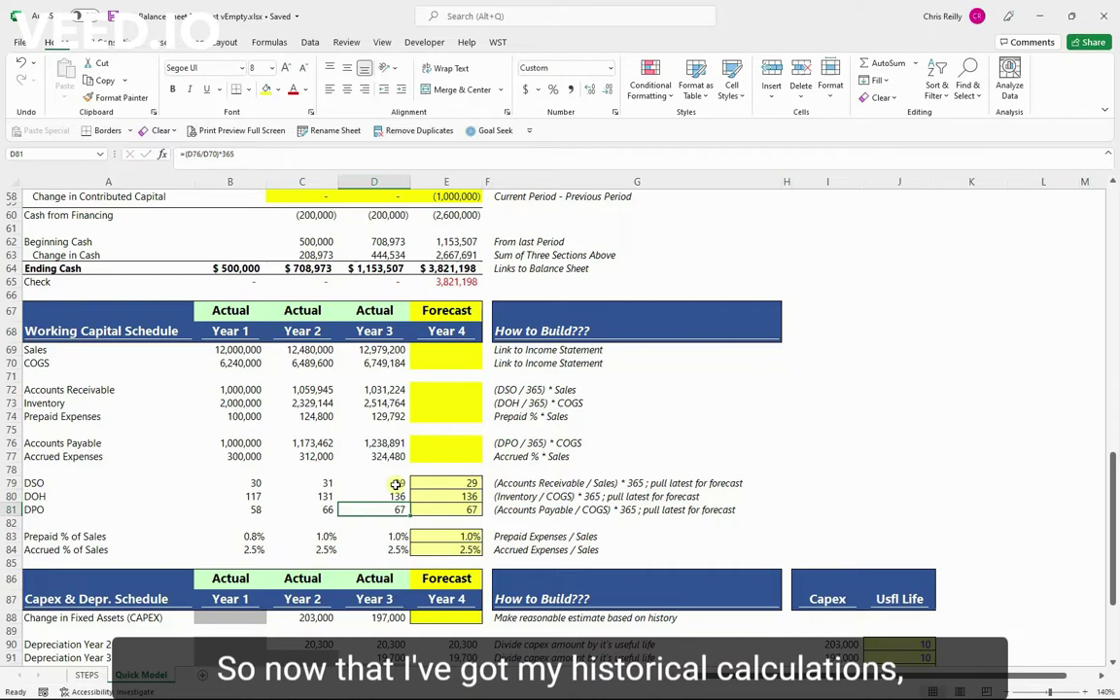
# Step: Check the Year 4 DSO, DOH and DPO assumptions in E79:E81 against the historical metrics for Years 1 to 3
pyautogui.moveTo(362, 483); pyautogui.dragTo(400, 509)
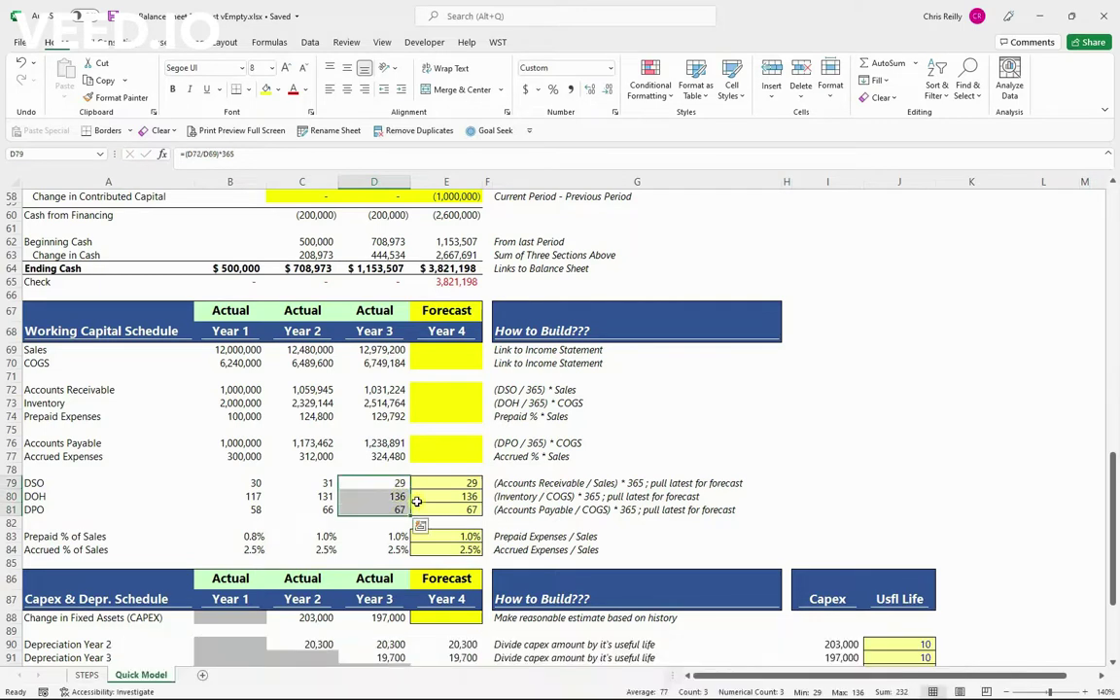
pyautogui.click(442, 483)
pyautogui.click(457, 497)
pyautogui.click(448, 509)
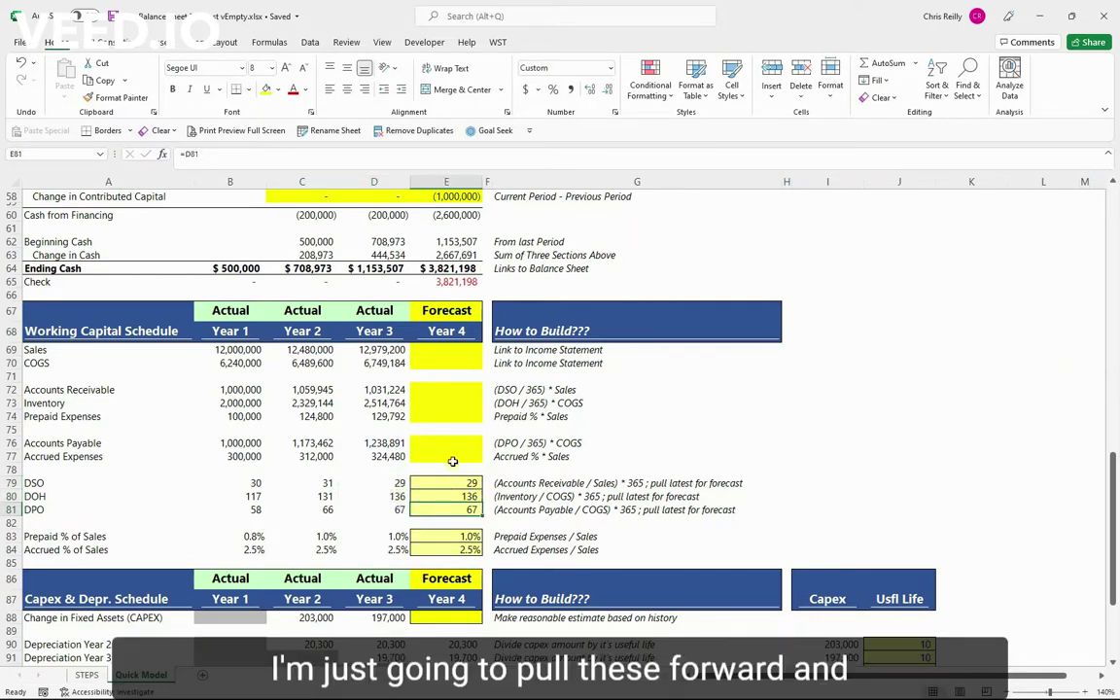
pyautogui.click(258, 483)
pyautogui.moveTo(258, 483); pyautogui.dragTo(375, 495)
pyautogui.moveTo(246, 504); pyautogui.dragTo(374, 507)
pyautogui.moveTo(461, 483); pyautogui.dragTo(443, 504)
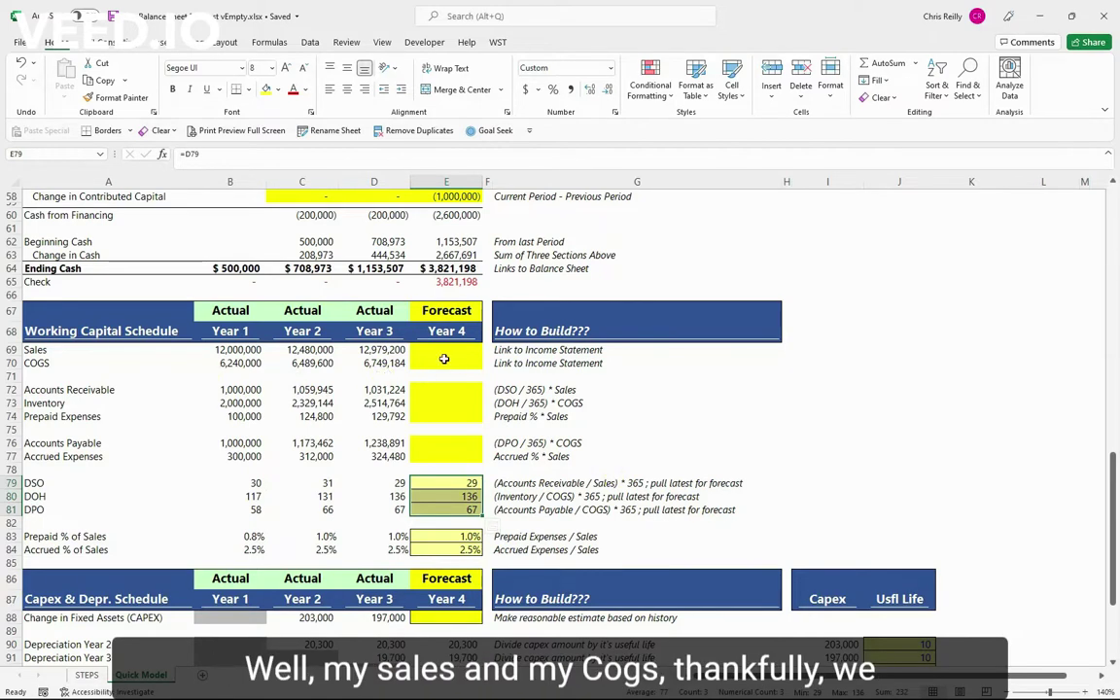
# Step: Fill the Year 3 Sales and COGS income statement links across into the Year 4 forecast cells E69:E70
pyautogui.moveTo(533, 353); pyautogui.dragTo(540, 364)
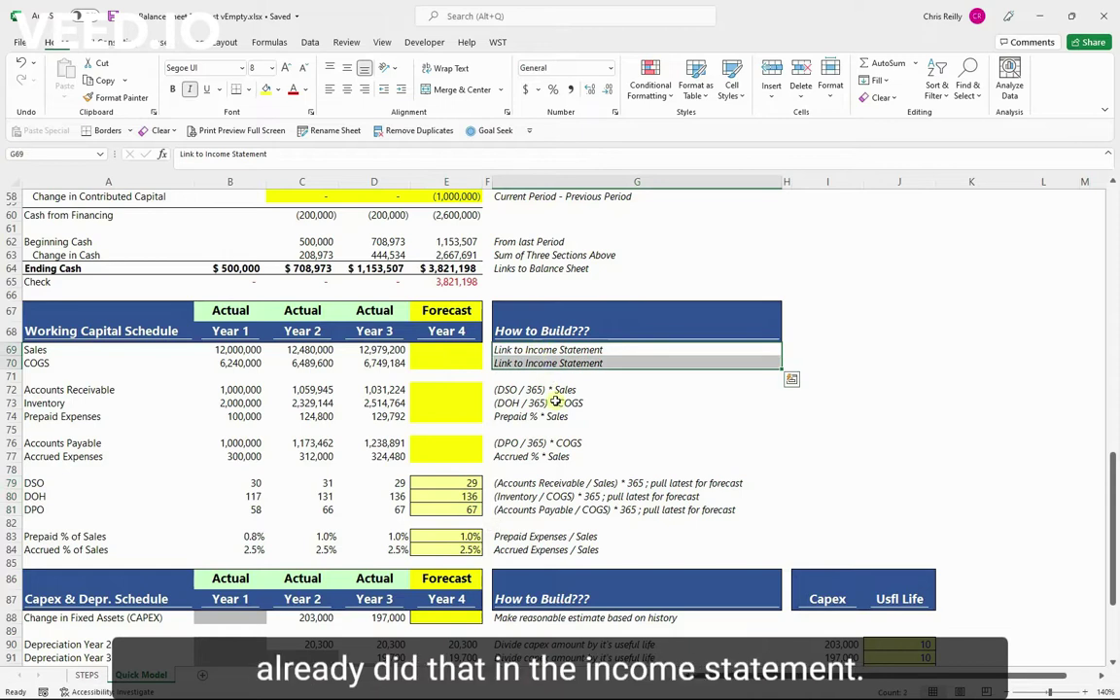
pyautogui.moveTo(374, 350); pyautogui.dragTo(421, 364)
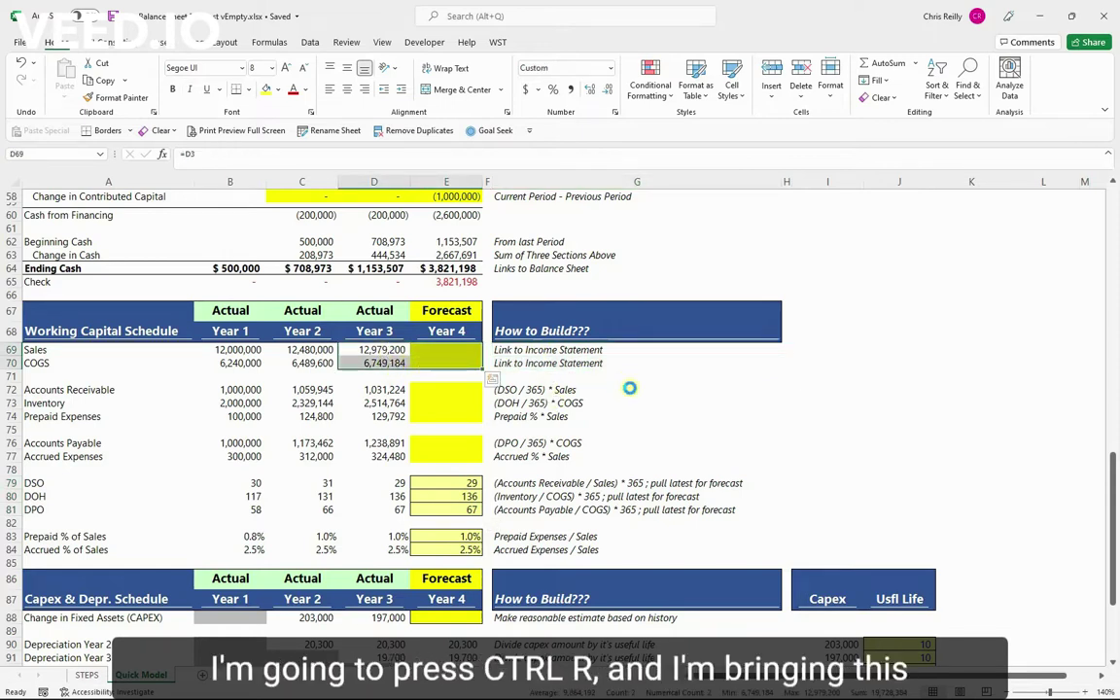
pyautogui.hotkey('ctrl', 'r')
pyautogui.click(457, 350)
pyautogui.click(470, 362)
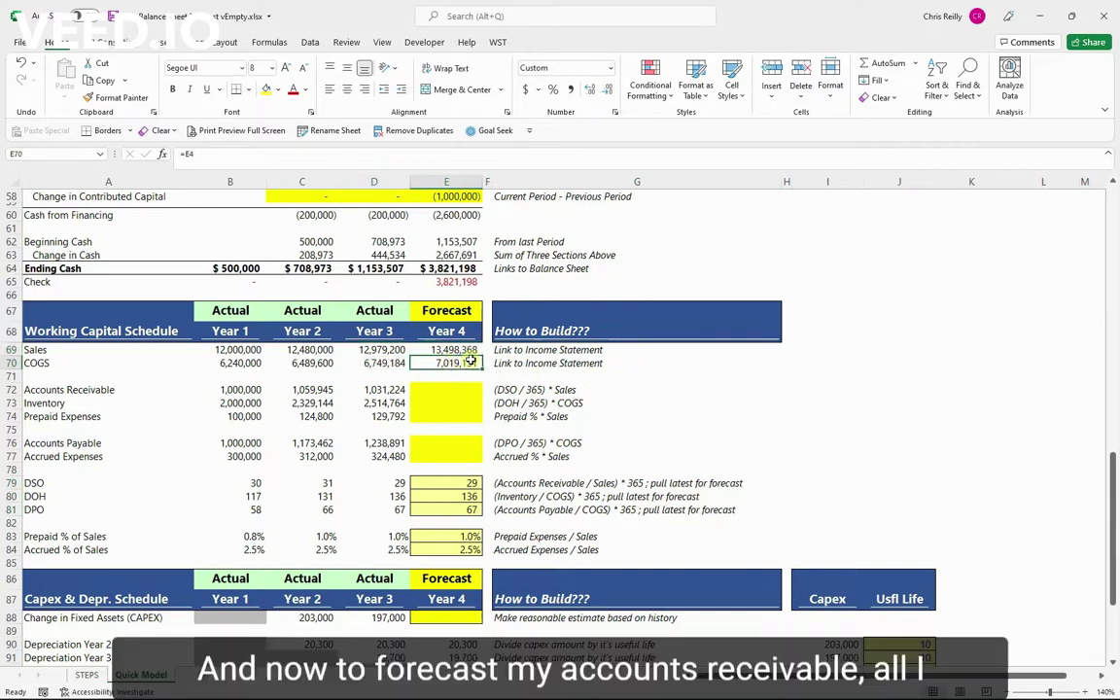
# Step: Forecast Year 4 Accounts Receivable in E72 as DSO divided by 365 times Sales, using =(E79/365)*E69
pyautogui.click(455, 390)
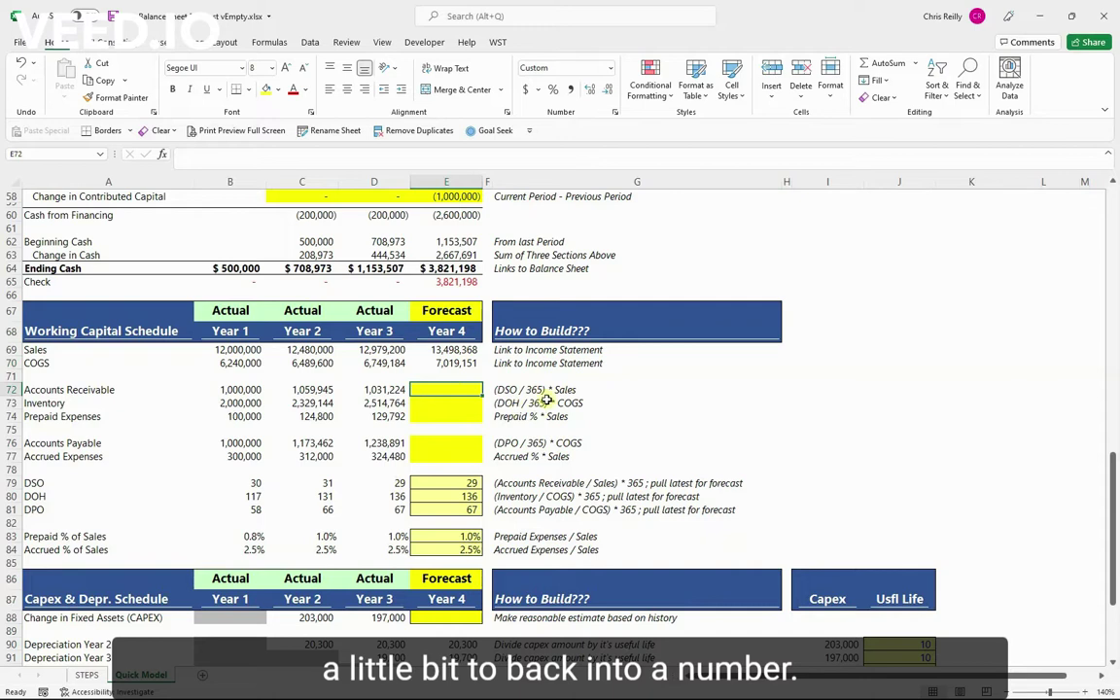
pyautogui.write('=(')
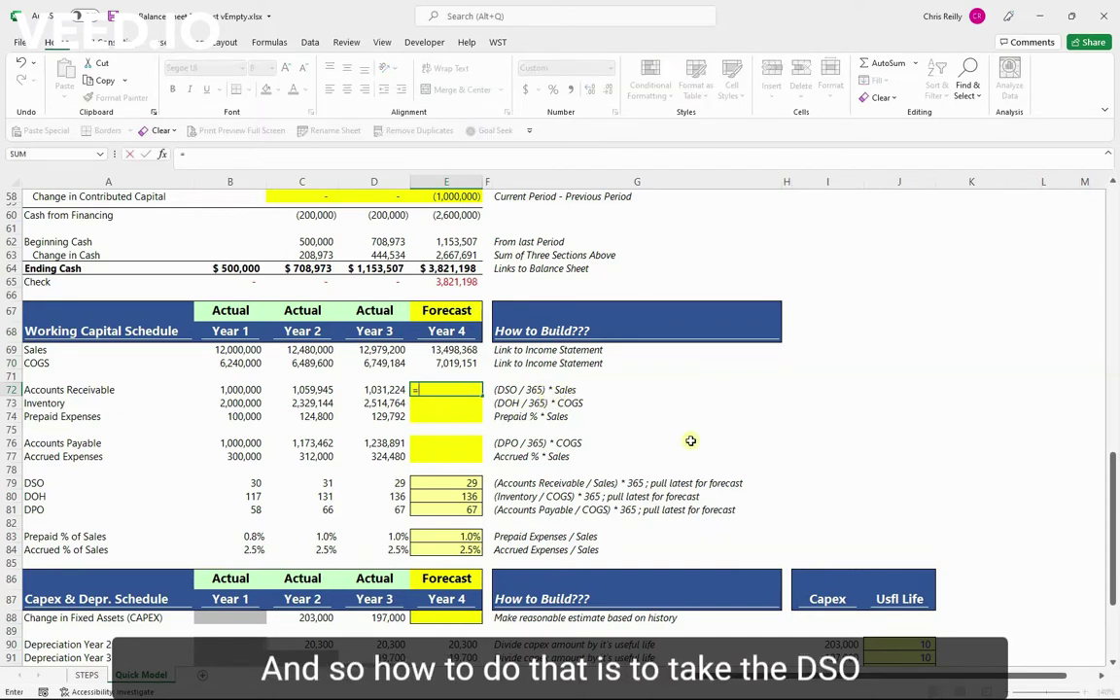
pyautogui.click(466, 482)
pyautogui.write('/')
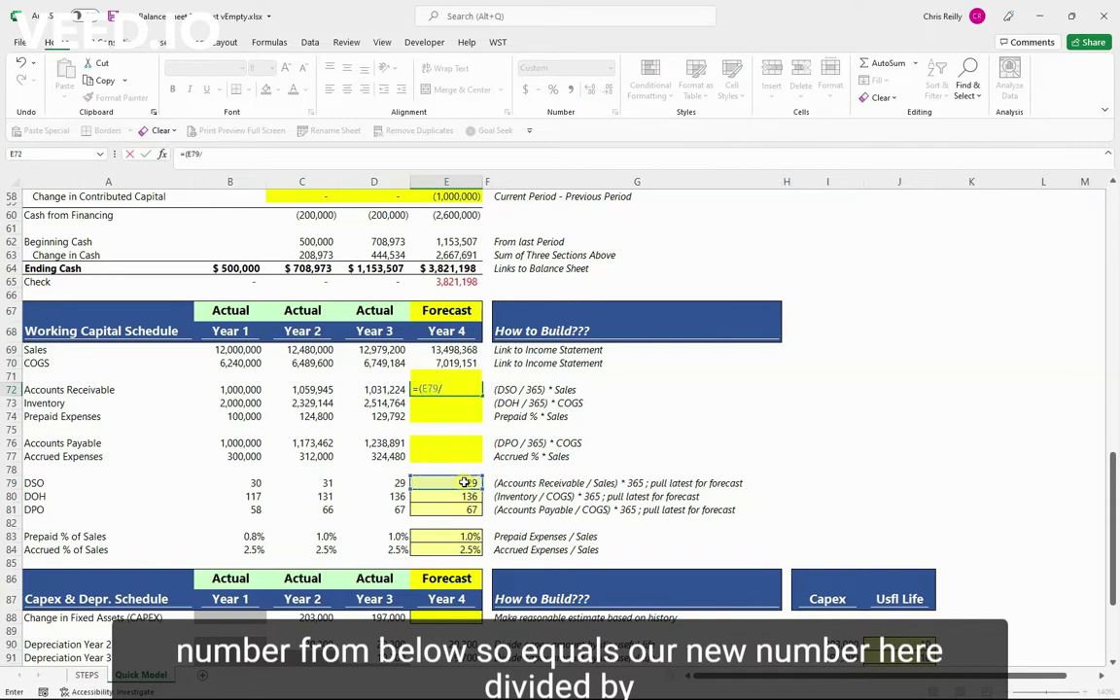
pyautogui.write('365')
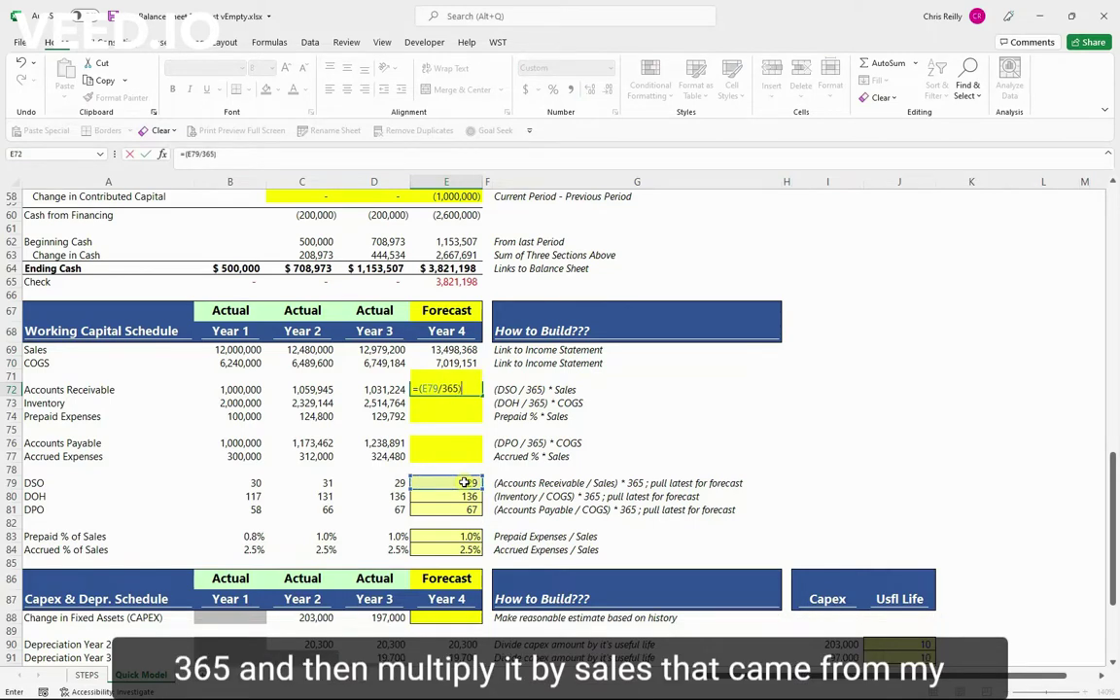
pyautogui.write(')*')
pyautogui.click(449, 350)
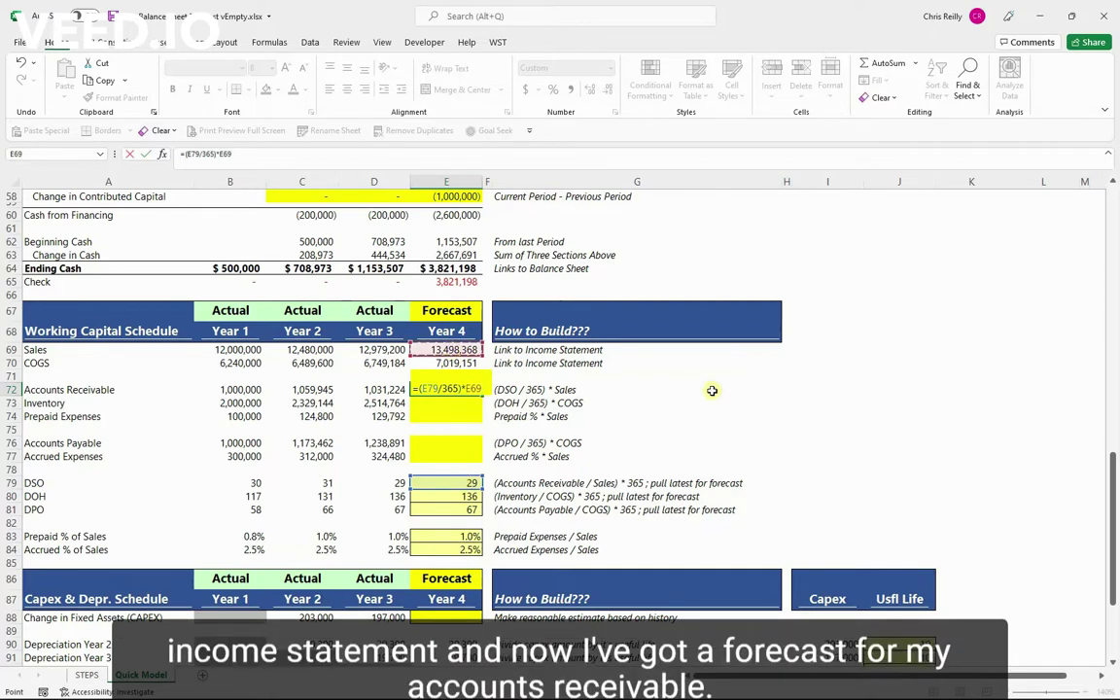
pyautogui.hotkey('ctrl', 'Return')
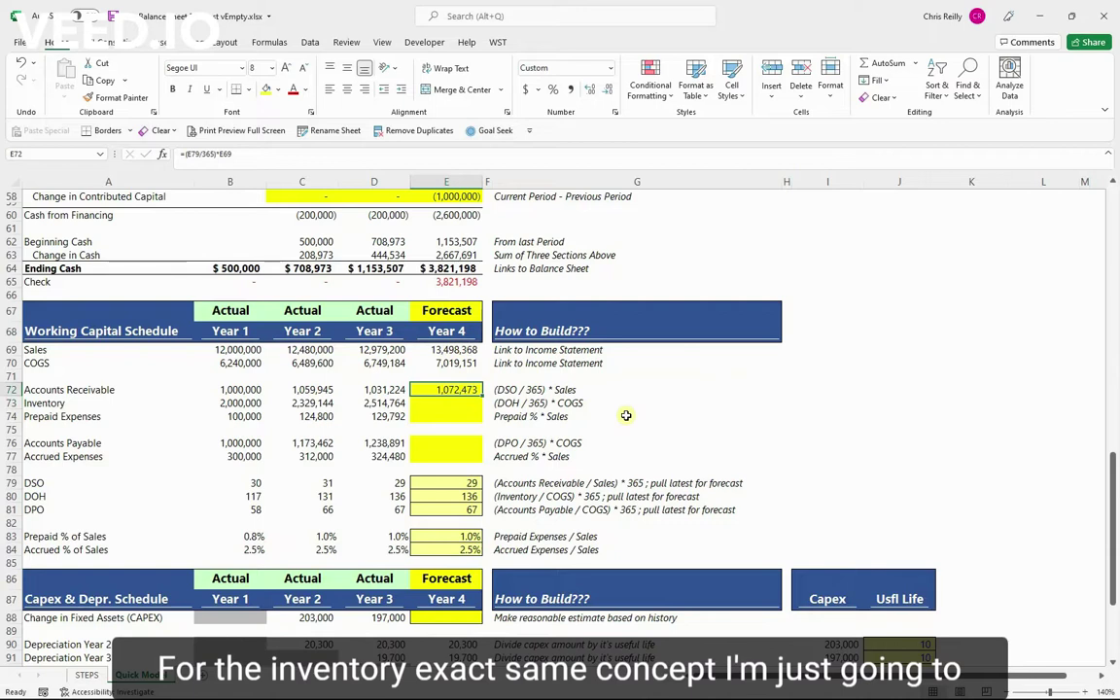
# Step: Forecast Year 4 Inventory in E73 as DOH divided by 365 times COGS, using =(E80/365)*E70
pyautogui.press('Down')
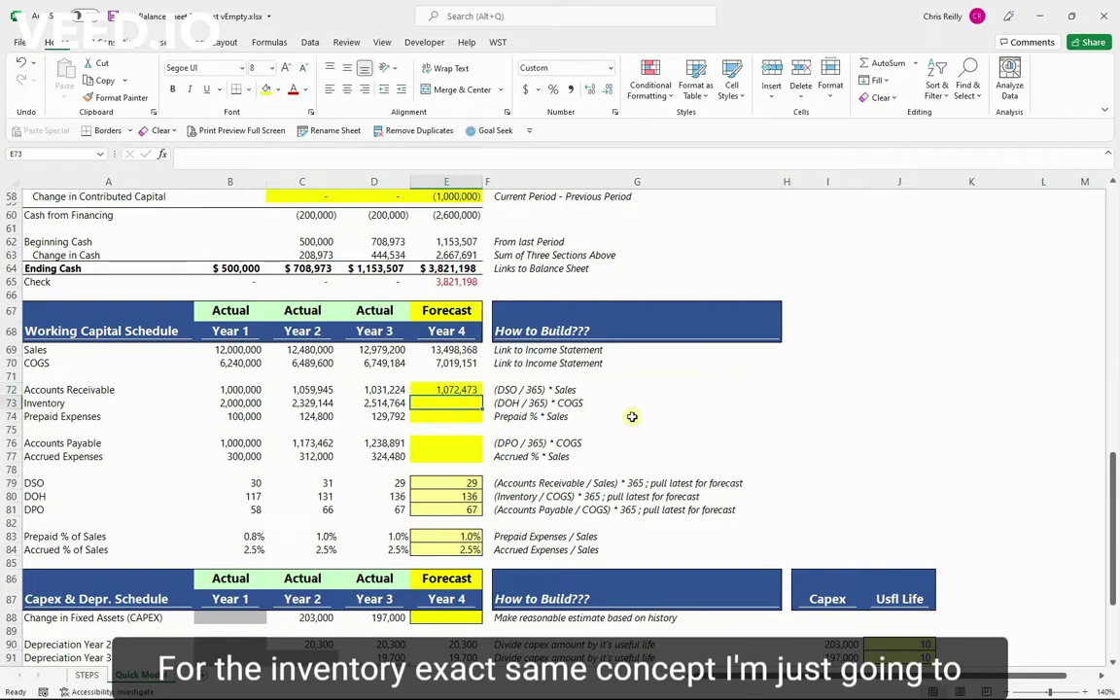
pyautogui.write('=(')
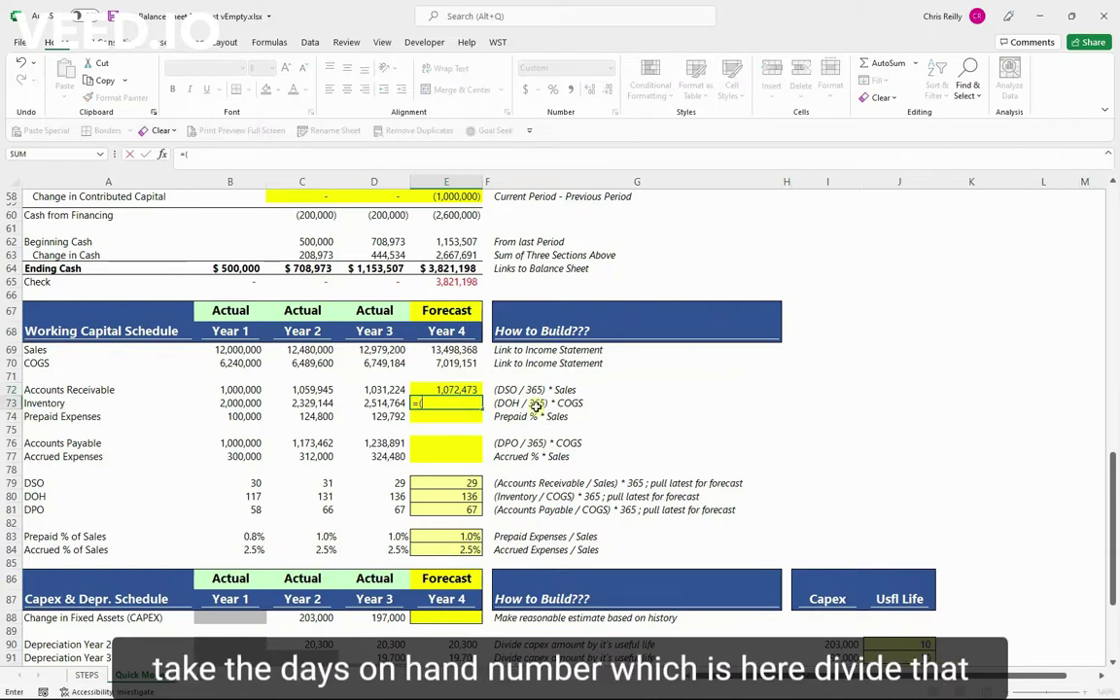
pyautogui.click(470, 496)
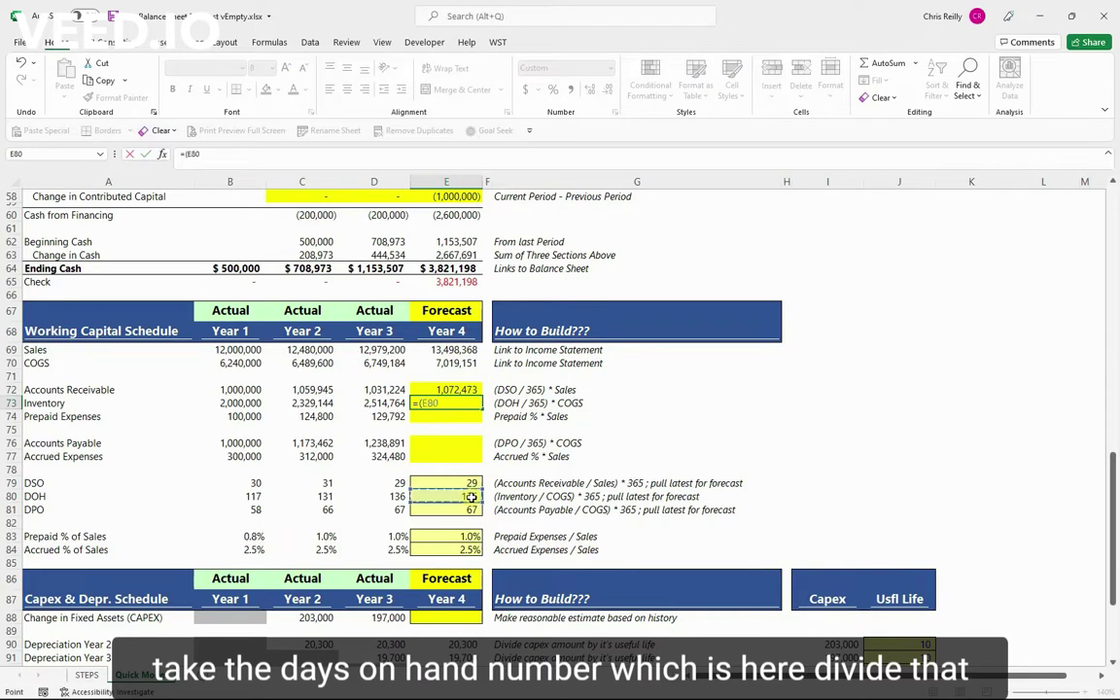
pyautogui.write('/365')
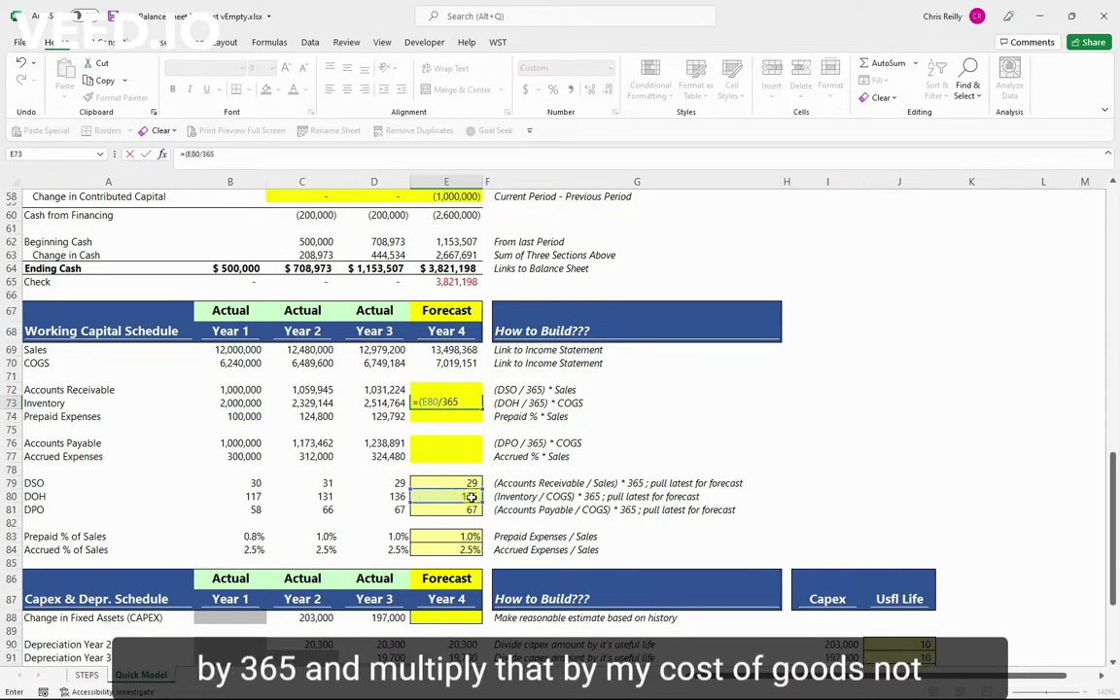
pyautogui.write(')*')
pyautogui.click(434, 362)
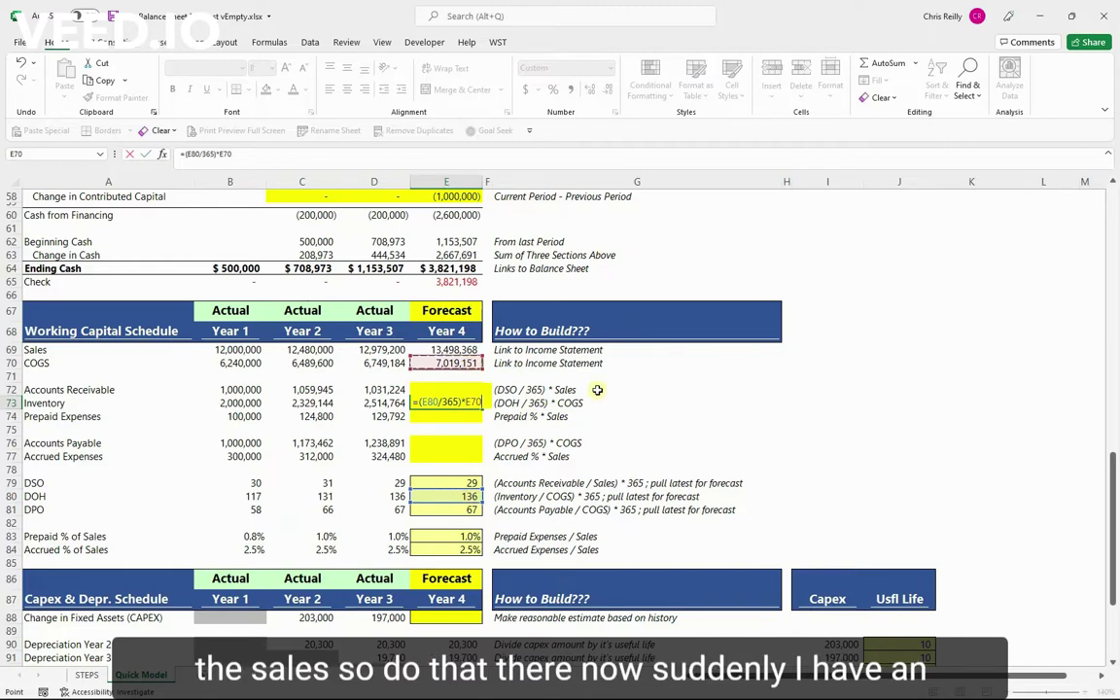
pyautogui.hotkey('ctrl', 'Return')
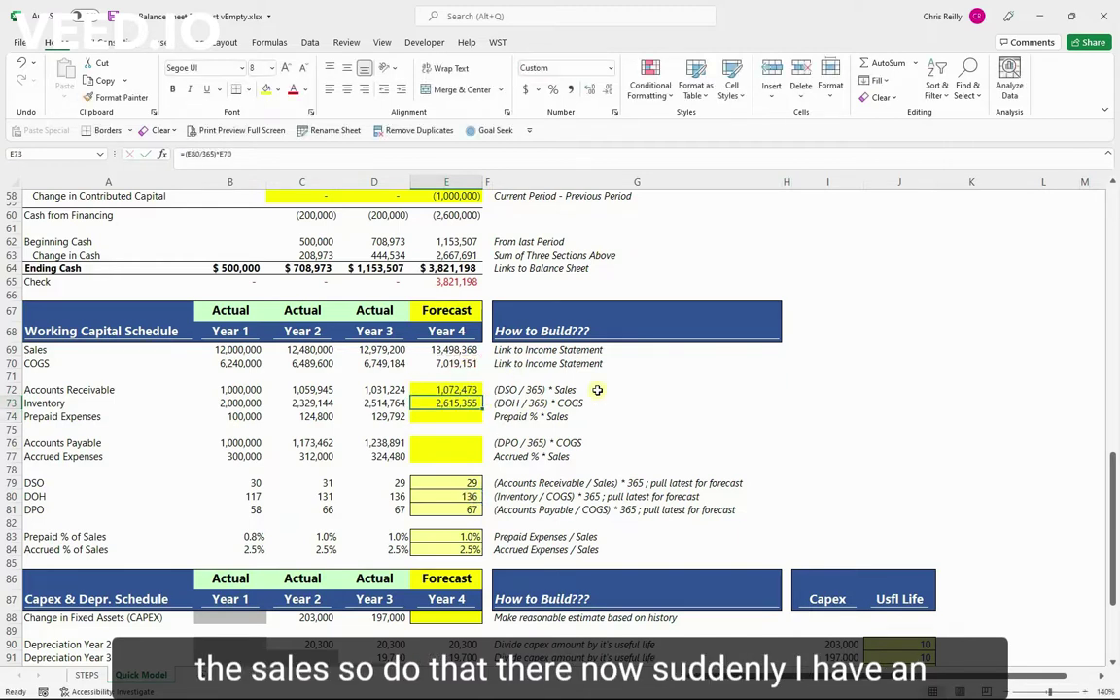
# Step: Forecast Year 4 Accounts Payable in E76 as DPO divided by 365 times COGS, using =(E81/365)*E70
pyautogui.press('Return')
pyautogui.press('Down')
pyautogui.press('Down')
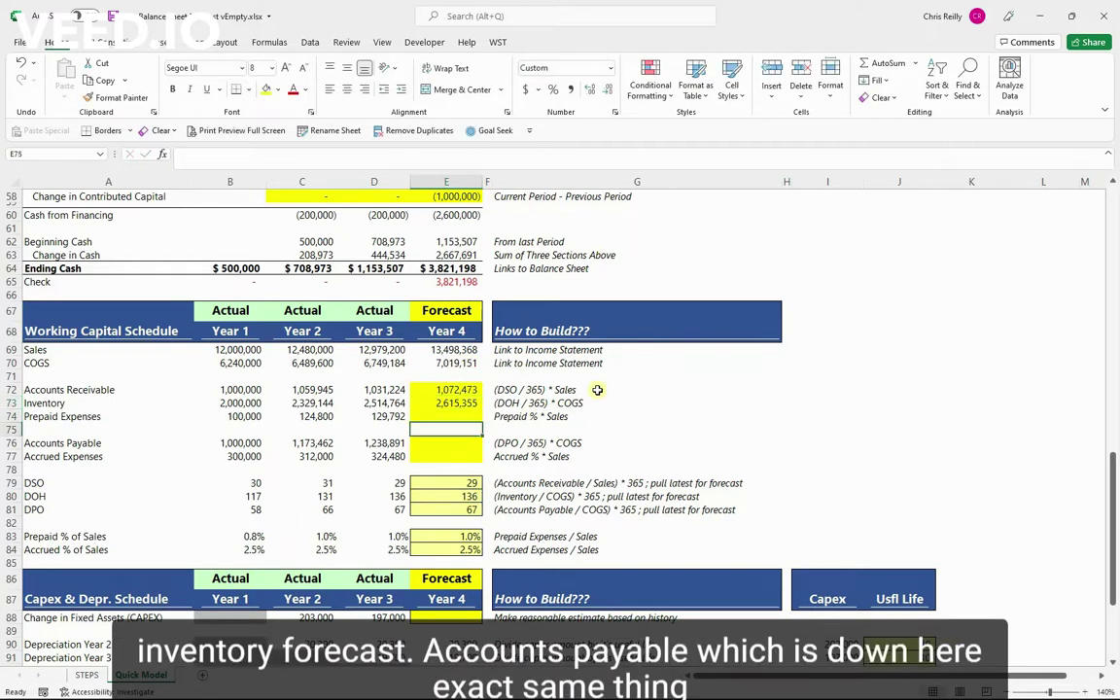
pyautogui.write('=')
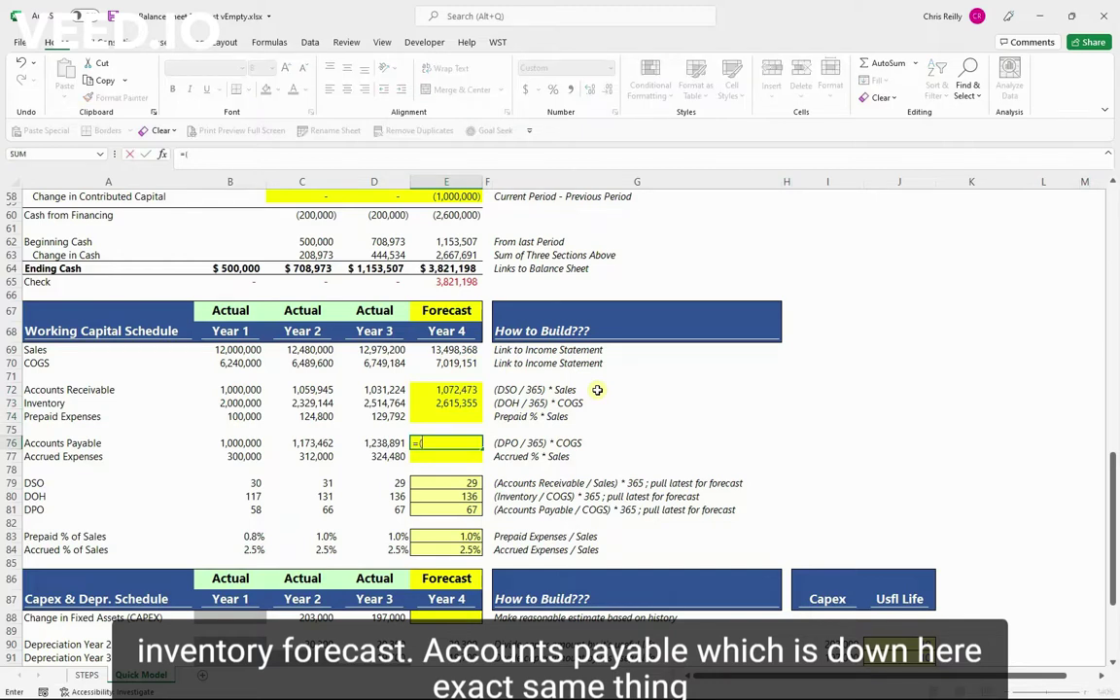
pyautogui.write('(')
pyautogui.click(449, 509)
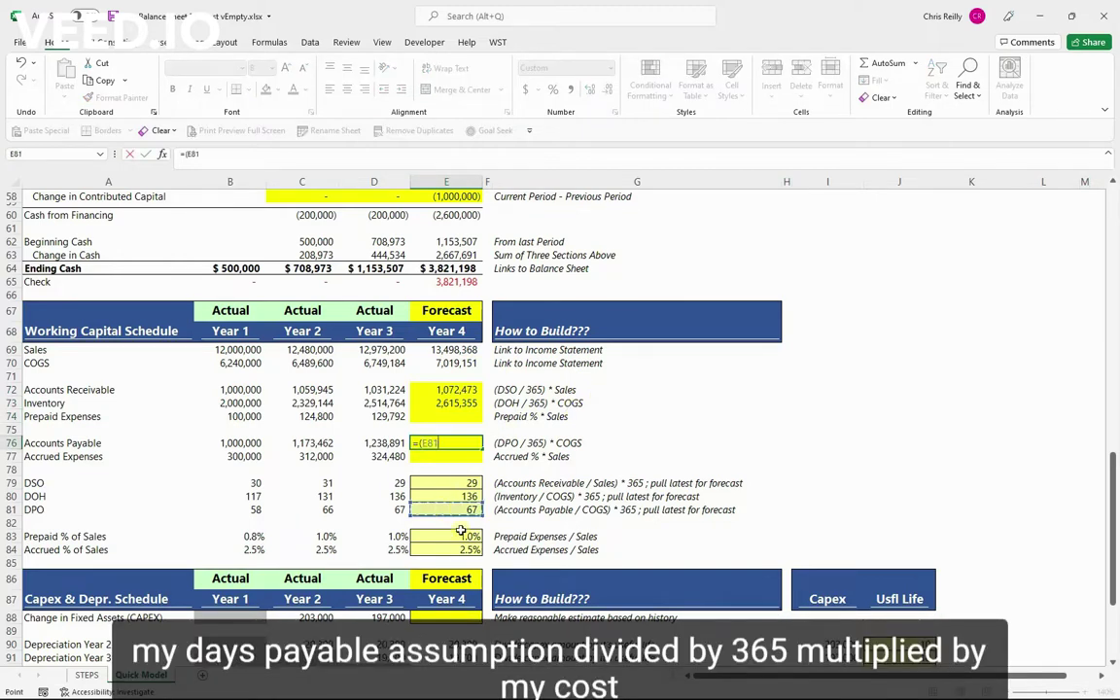
pyautogui.write('/')
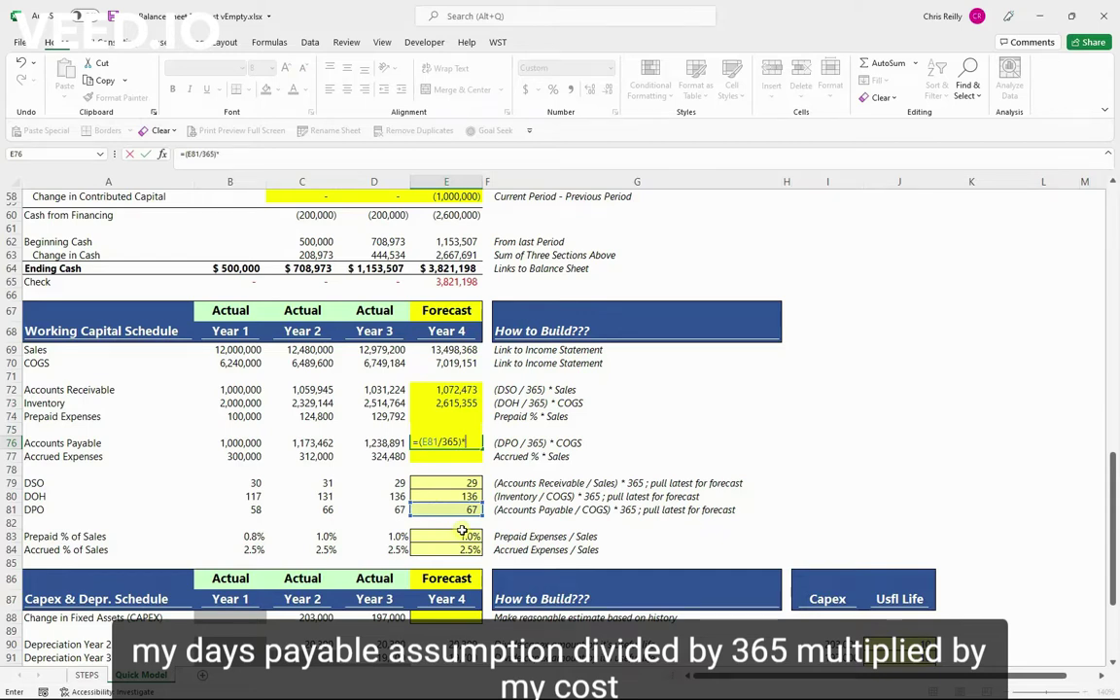
pyautogui.write('365)*')
pyautogui.click(442, 363)
pyautogui.press('Return')
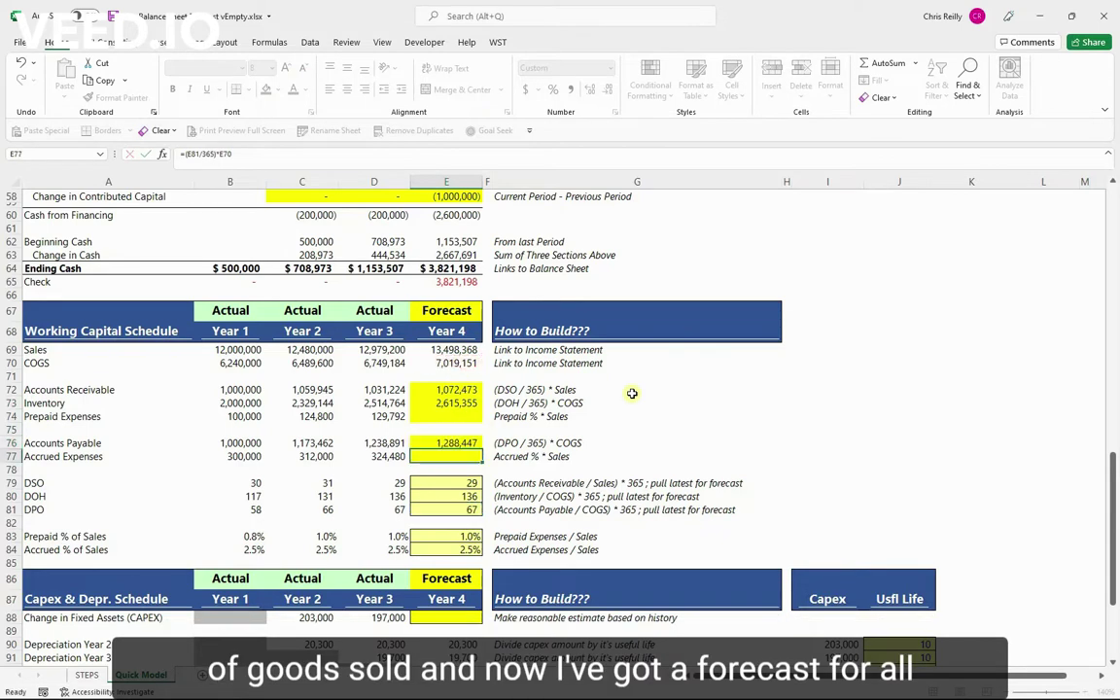
# Step: Compare the Year 4 receivable, inventory and payable formulas with the Year 3 DSO, DOH and DPO formulas in D79:D81
pyautogui.click(453, 390)
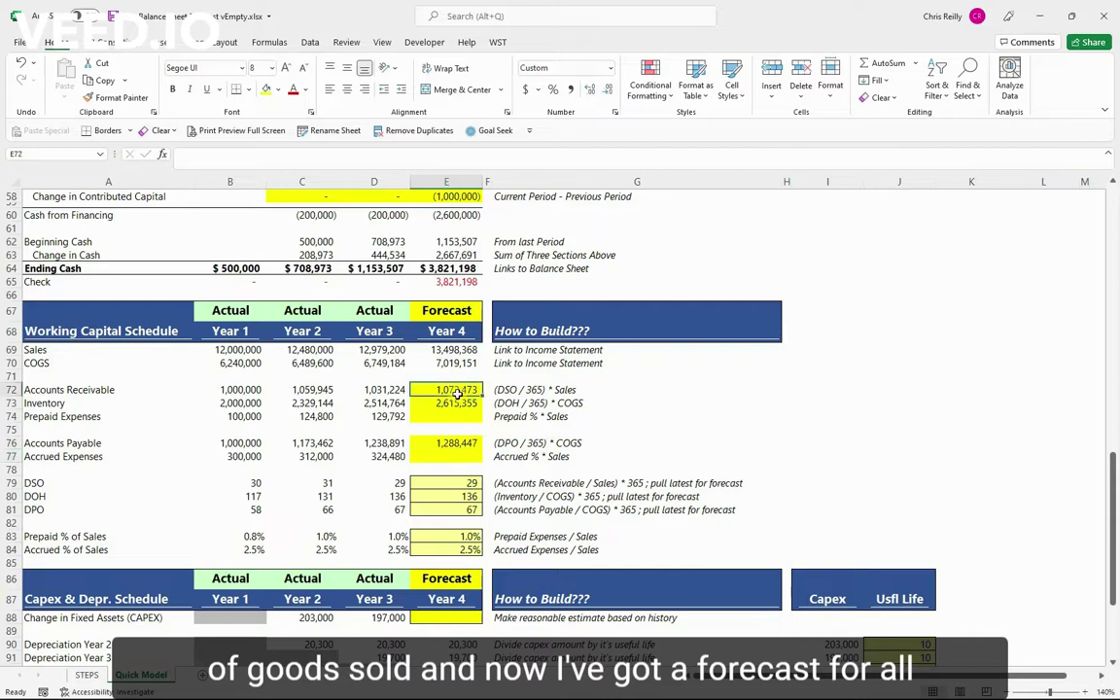
pyautogui.click(453, 402)
pyautogui.click(453, 443)
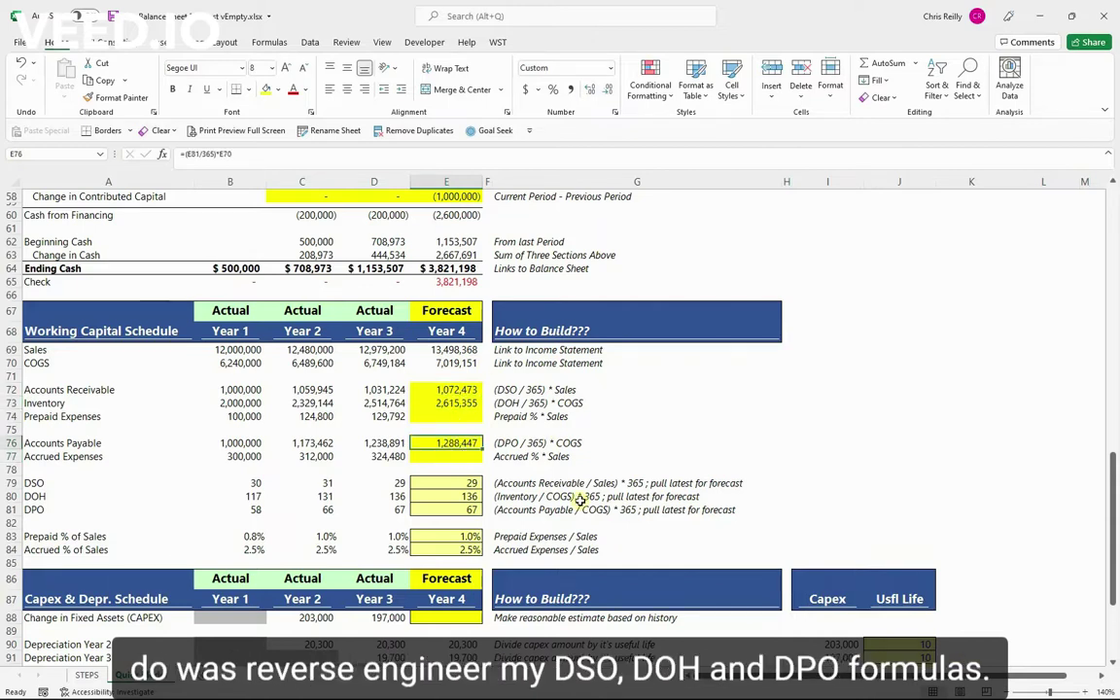
pyautogui.click(398, 485)
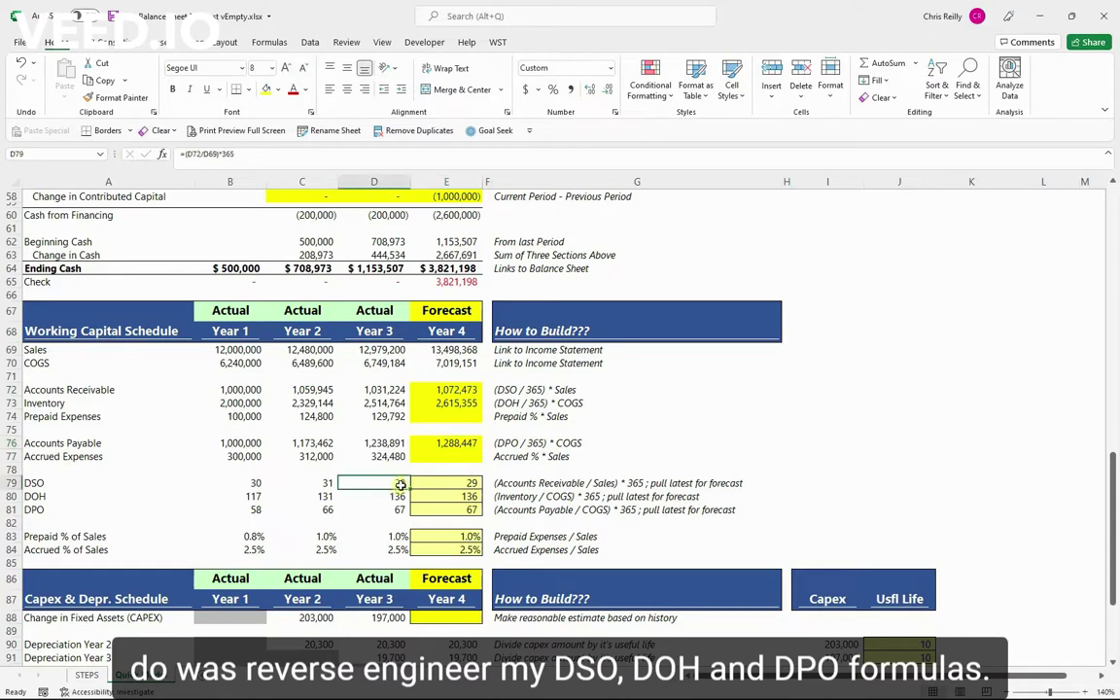
pyautogui.click(395, 495)
pyautogui.press('Down')
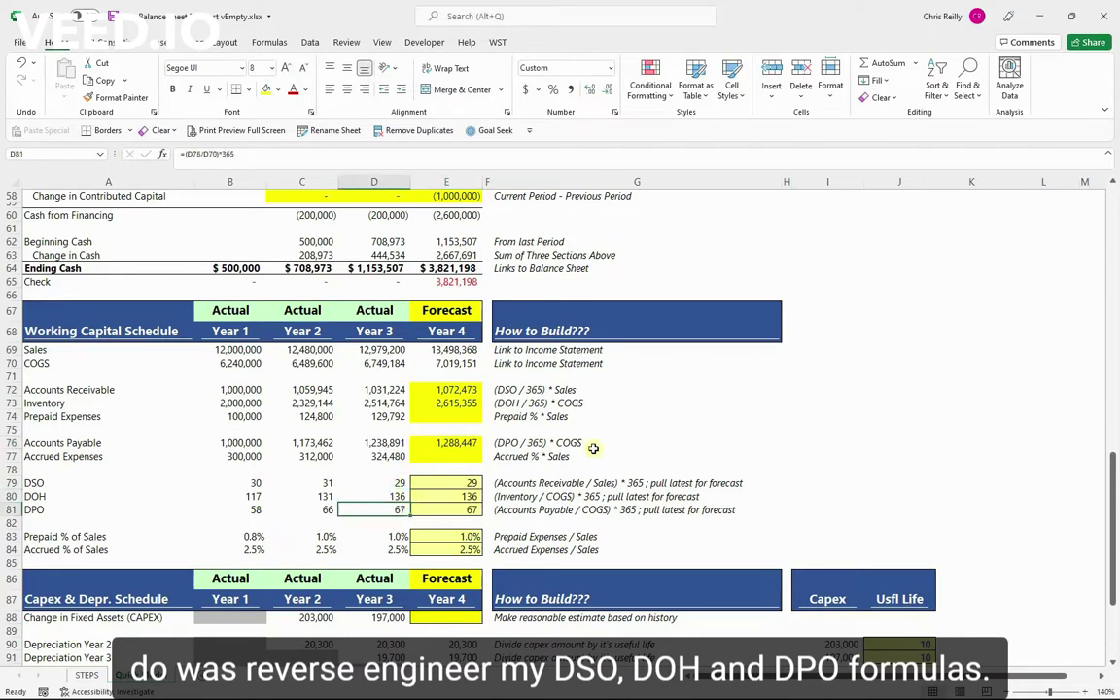
# Step: Forecast Year 4 Prepaid Expenses in E74 as the prepaid percentage times Sales, using =E83*E69
pyautogui.click(454, 415)
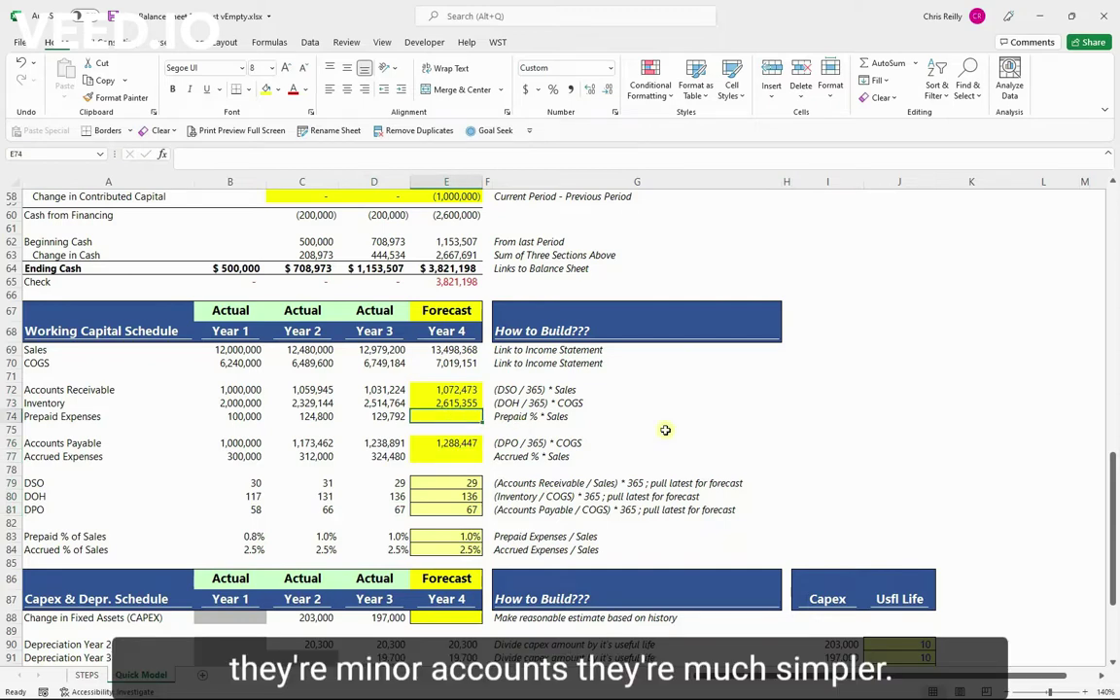
pyautogui.write('=')
pyautogui.press('Down')
pyautogui.press('Down')
pyautogui.press('Down')
pyautogui.press('Down')
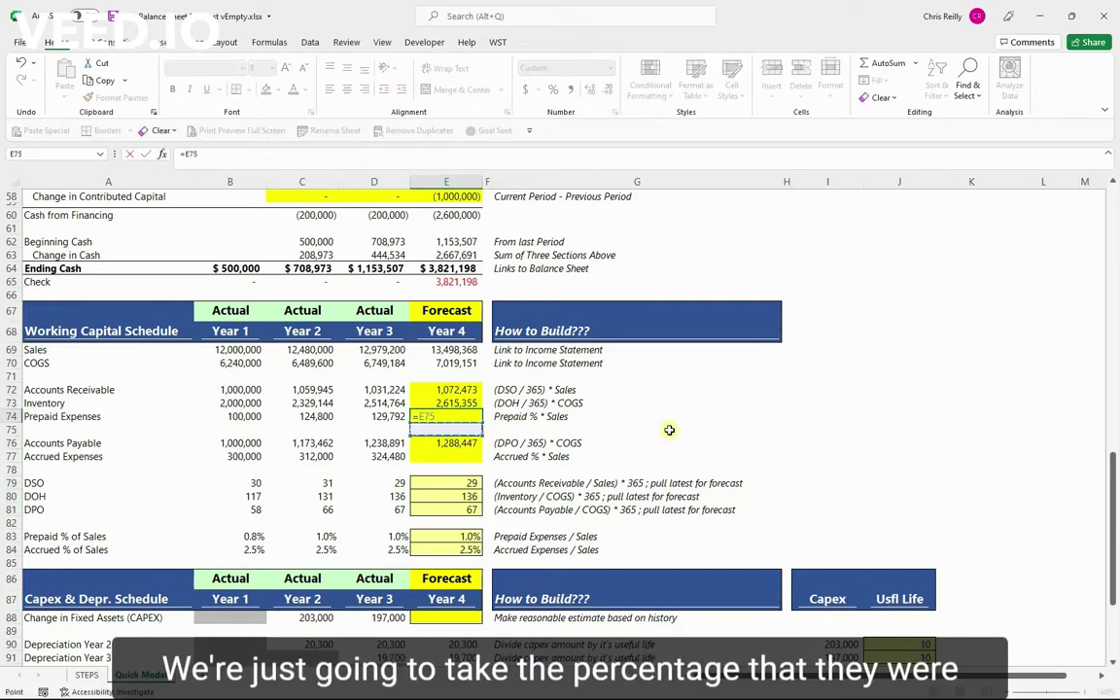
pyautogui.press('Down')
pyautogui.press('Down')
pyautogui.press('Down')
pyautogui.press('Down')
pyautogui.press('Down')
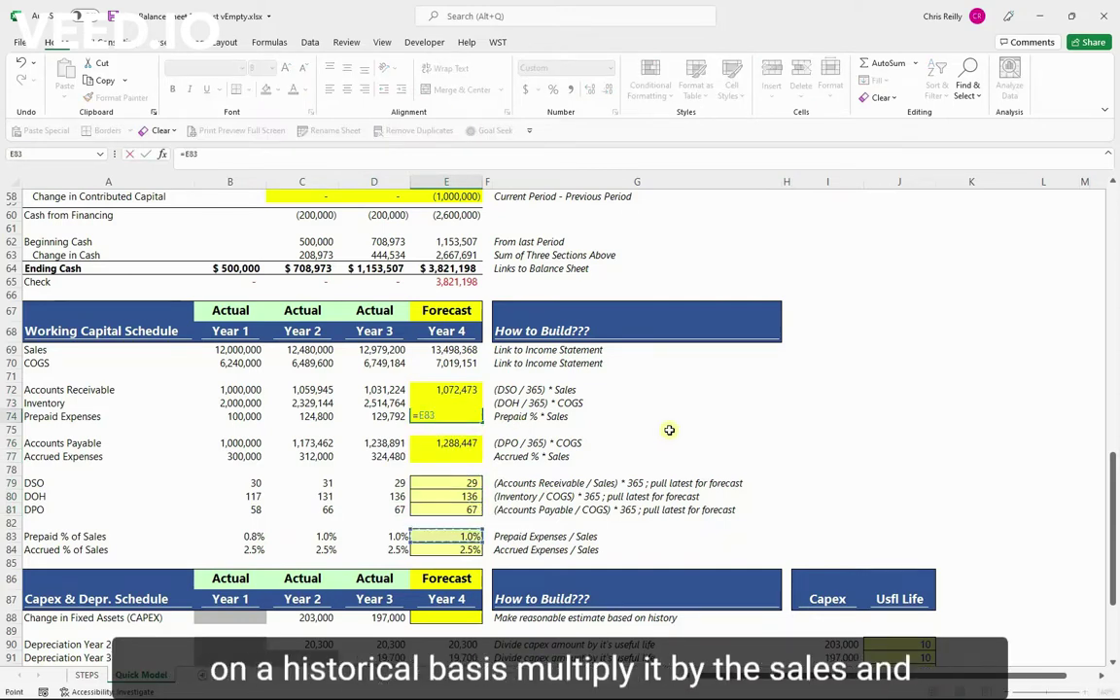
pyautogui.write('*')
pyautogui.click(476, 348)
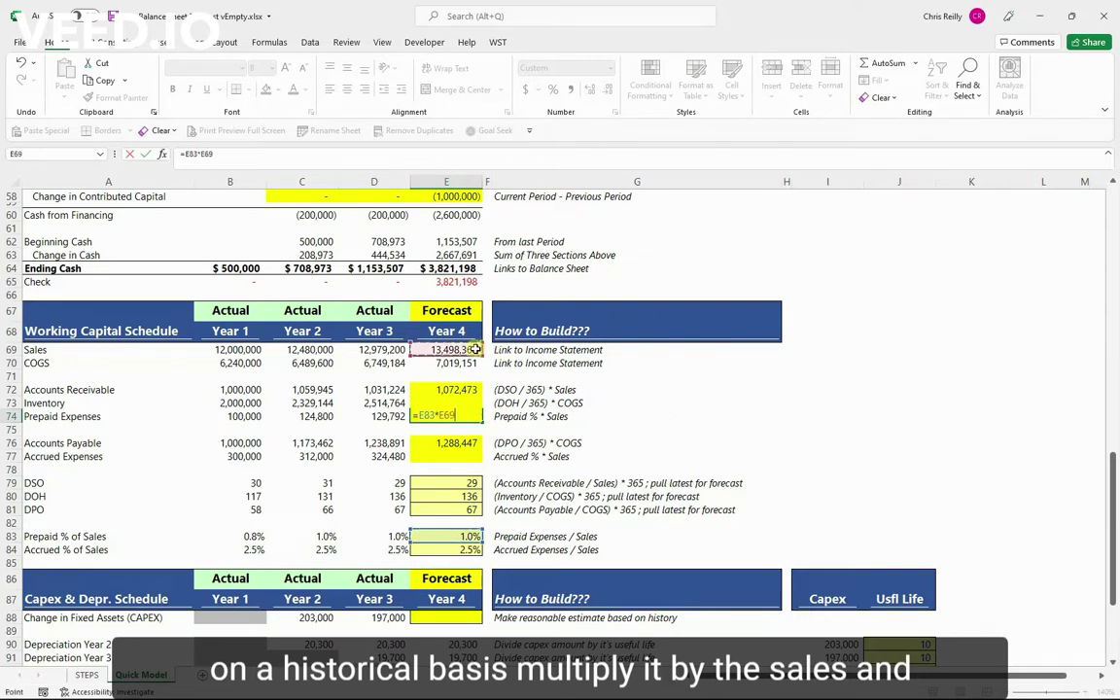
pyautogui.press('Return')
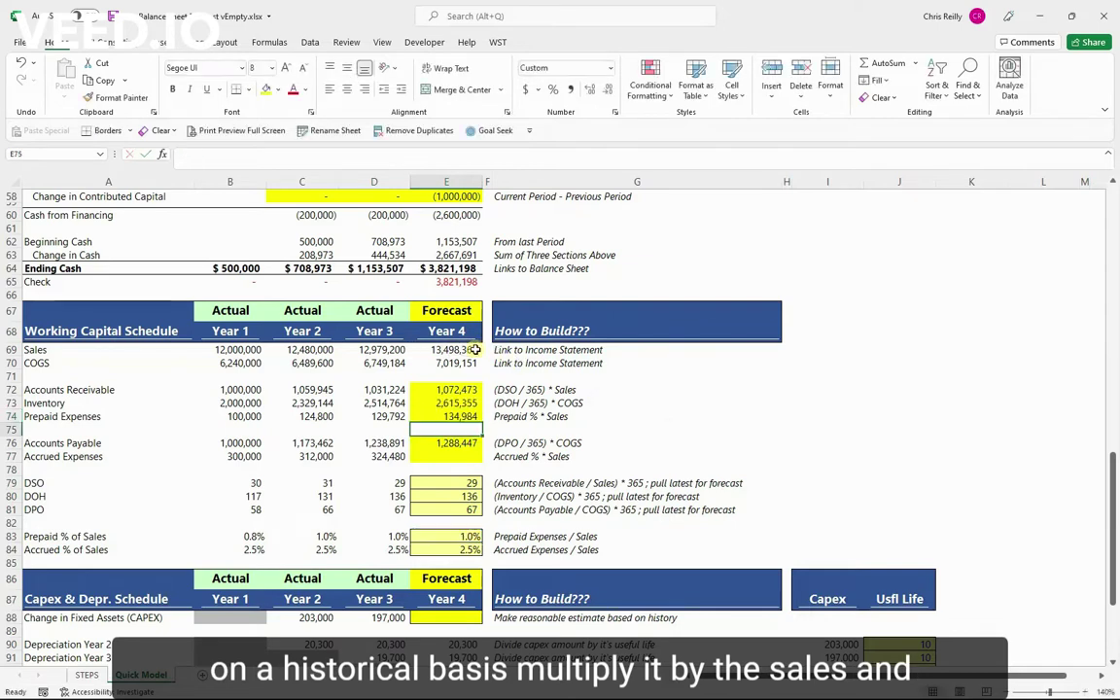
# Step: Forecast Year 4 Accrued Expenses in E77 as the accrued percentage times Sales, using =E84*E69
pyautogui.click(452, 454)
pyautogui.write('=')
pyautogui.press('Down')
pyautogui.press('Down')
pyautogui.press('Down')
pyautogui.press('Down')
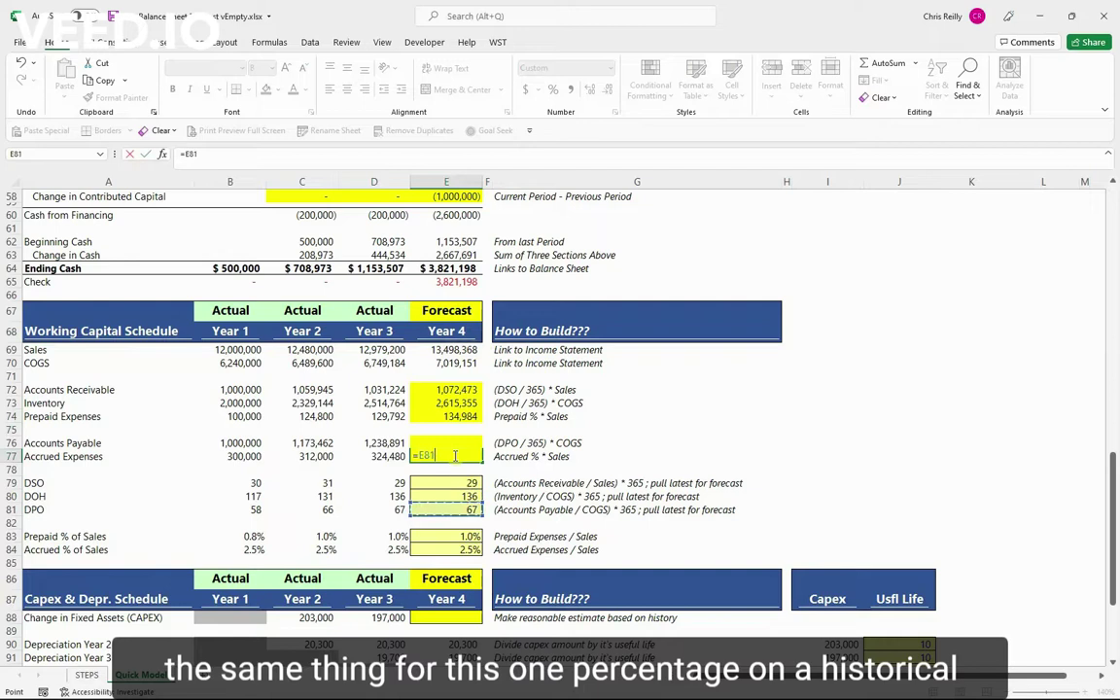
pyautogui.press('Down')
pyautogui.press('Down')
pyautogui.press('Down')
pyautogui.write('*')
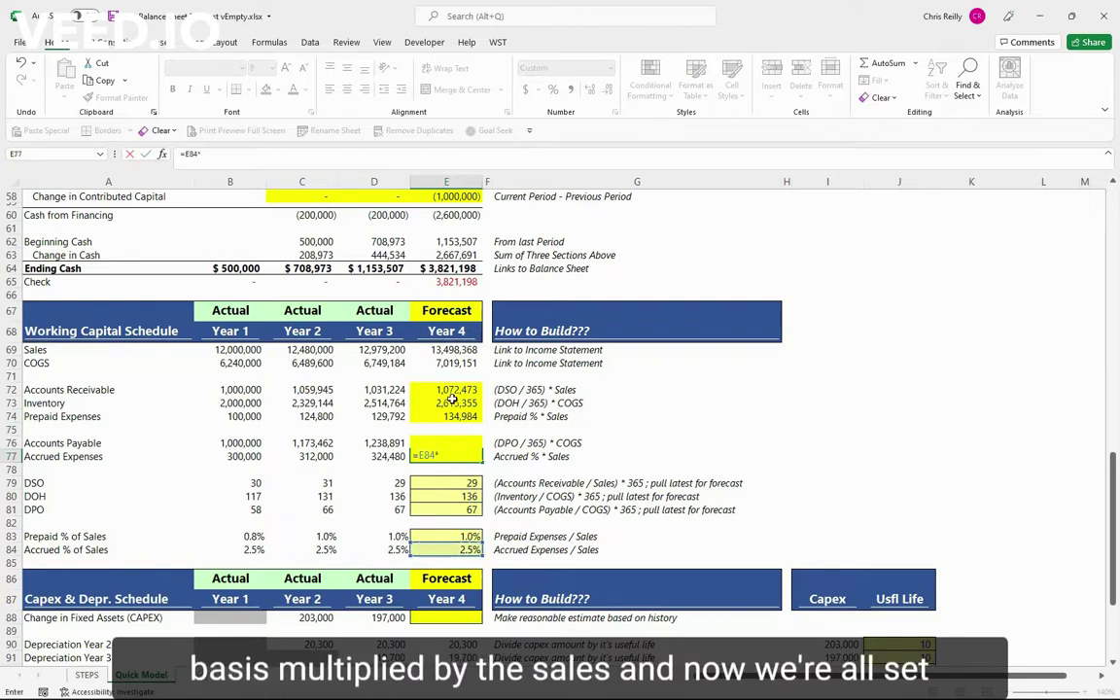
pyautogui.click(452, 350)
pyautogui.press('Return')
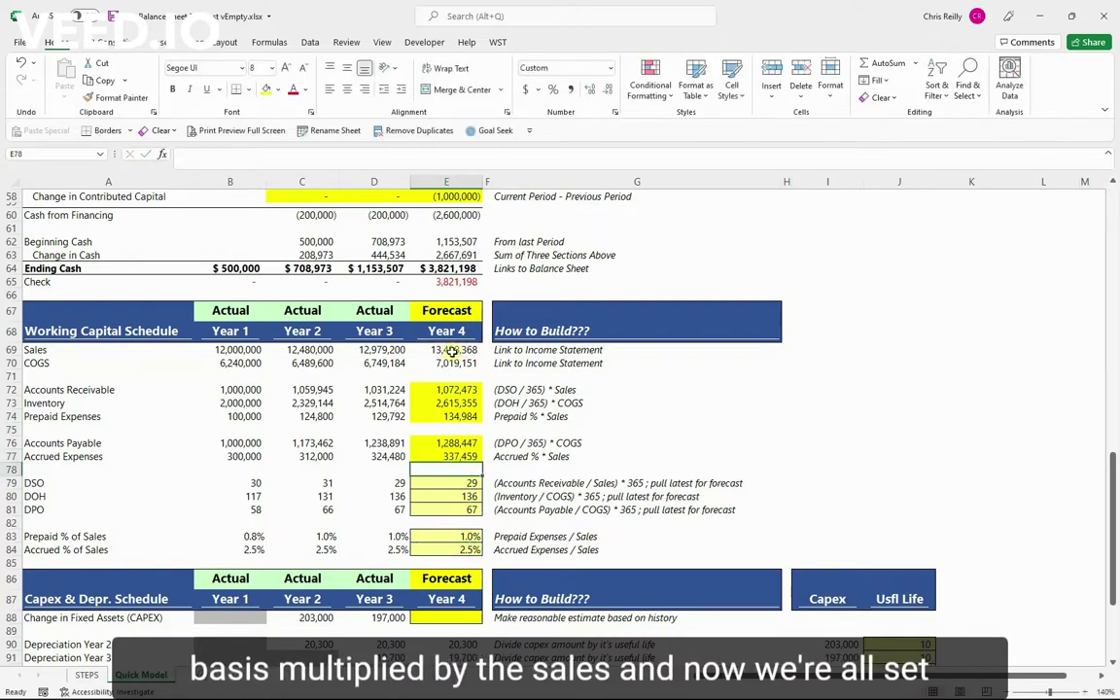
# Step: Review the historical balances and metrics, the Year 4 assumptions in E79:E84 and the forecast balances in E72:E77, ending at the Capex & Depr. Schedule
pyautogui.click(456, 389)
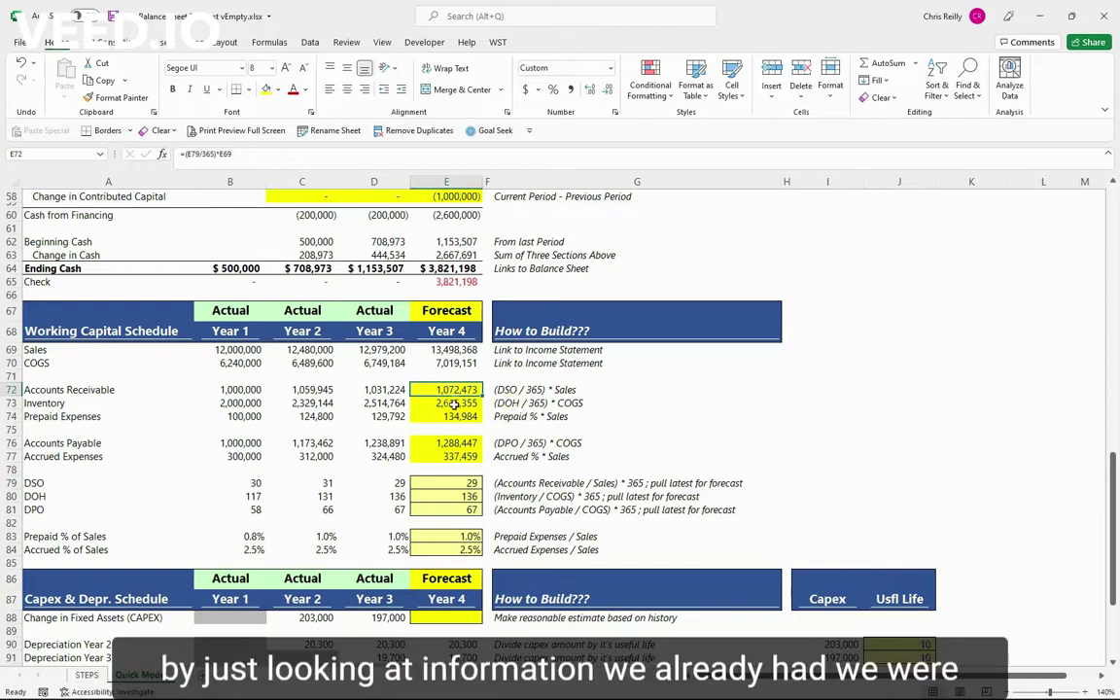
pyautogui.moveTo(248, 352); pyautogui.dragTo(369, 457)
pyautogui.moveTo(65, 484); pyautogui.dragTo(363, 542)
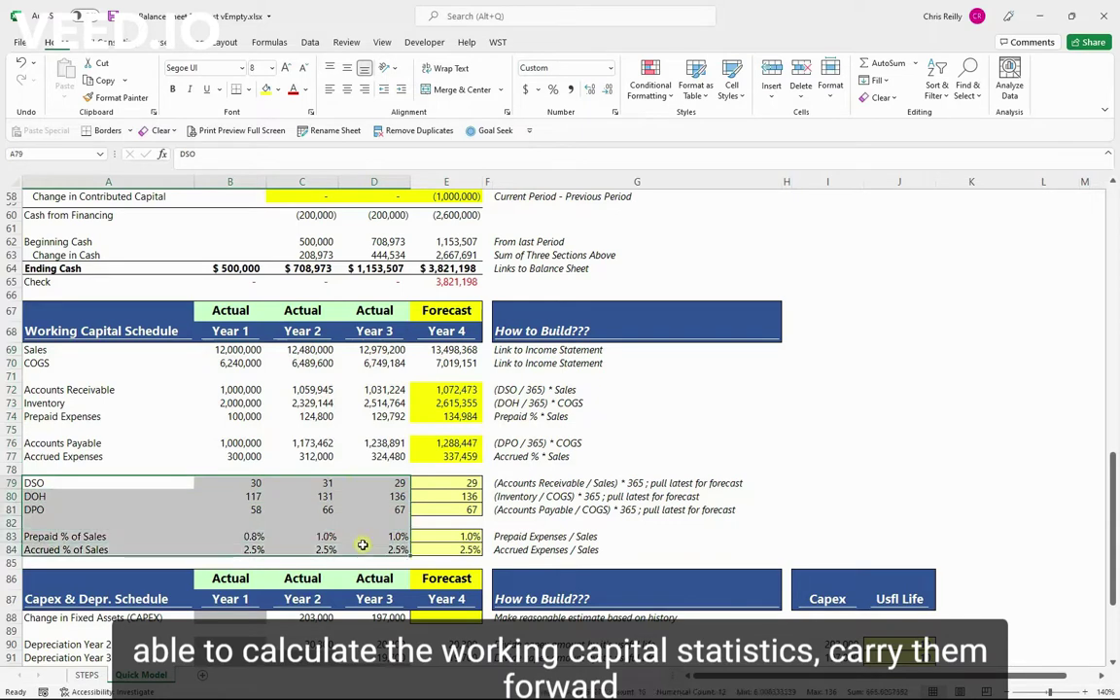
pyautogui.moveTo(457, 484); pyautogui.dragTo(455, 547)
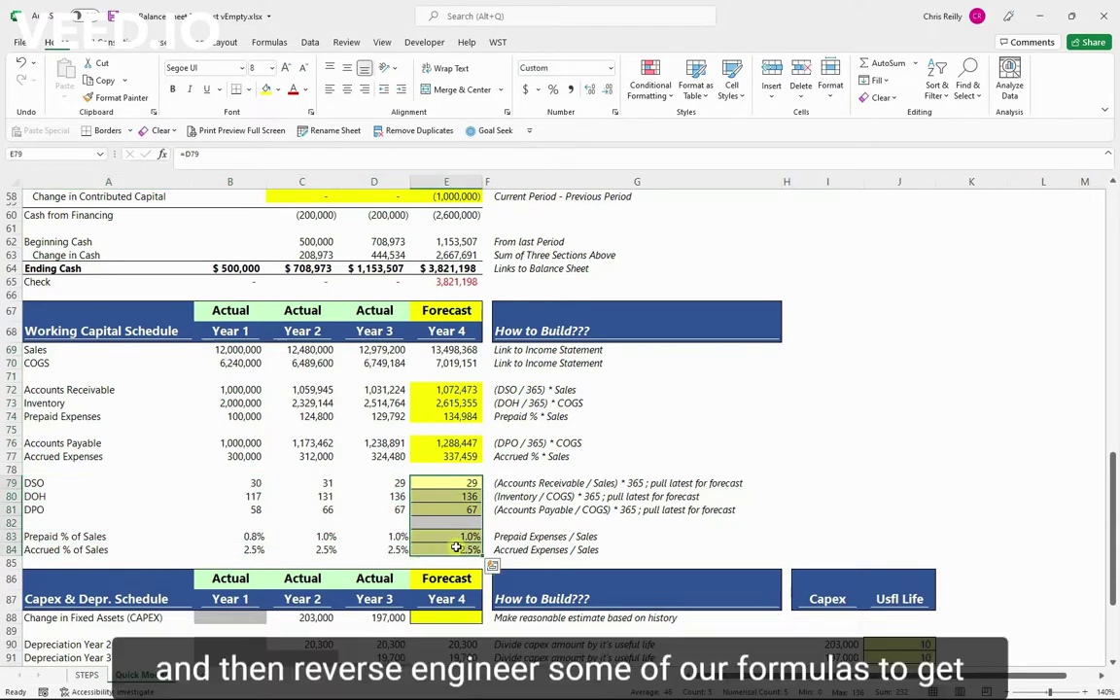
pyautogui.moveTo(452, 389); pyautogui.dragTo(448, 454)
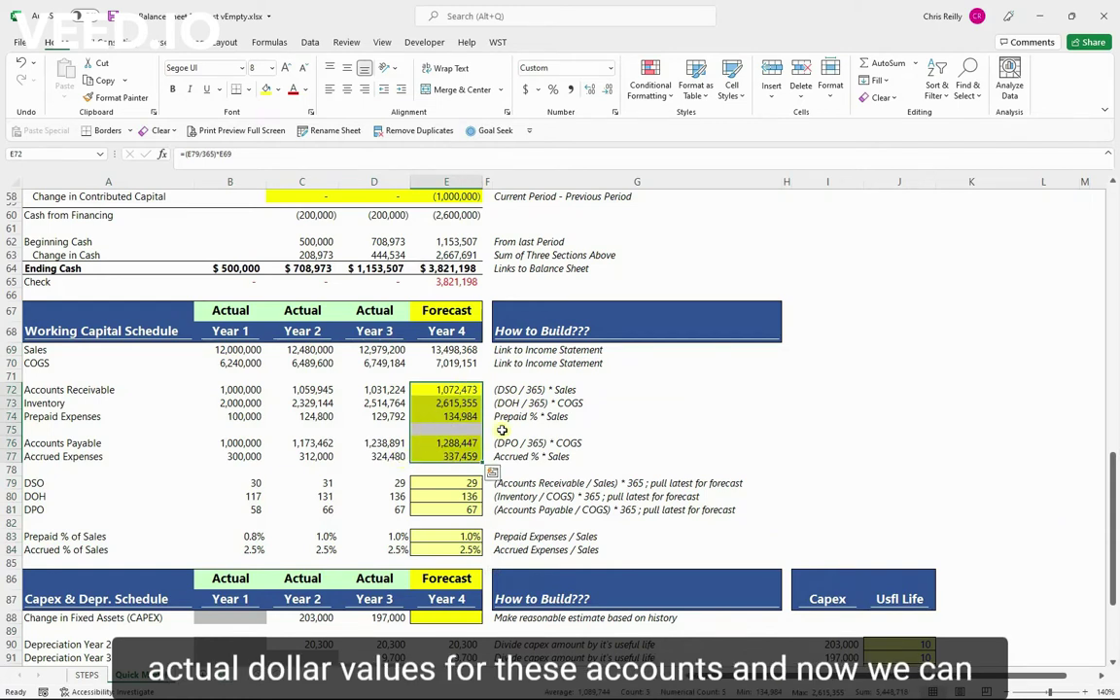
pyautogui.click(453, 391)
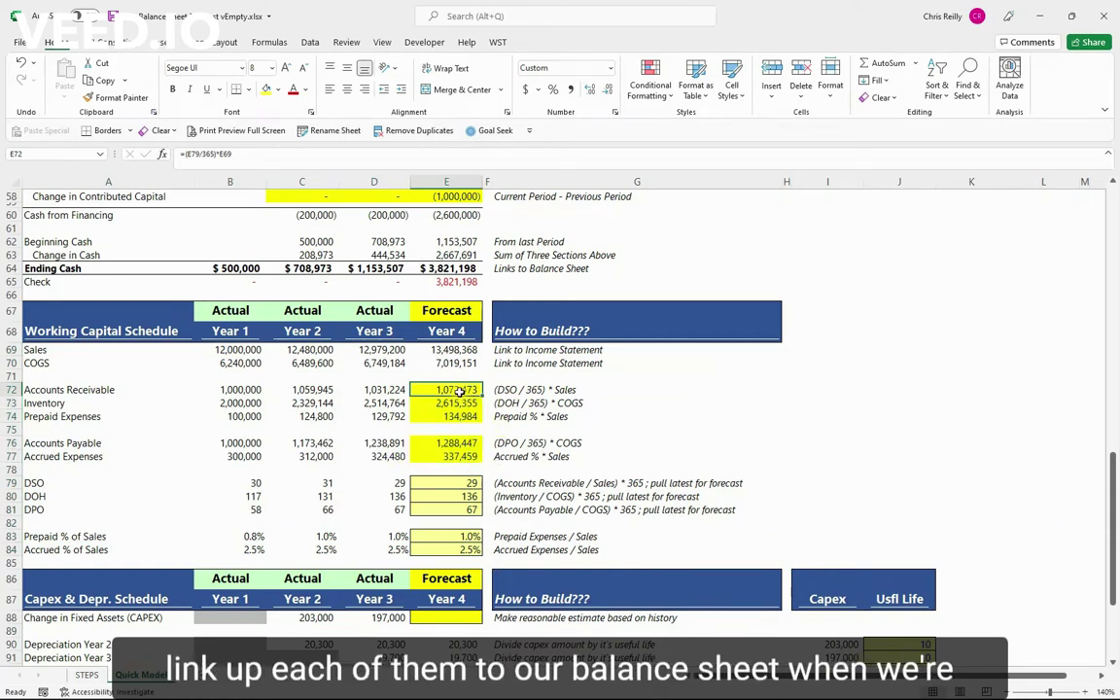
pyautogui.click(464, 443)
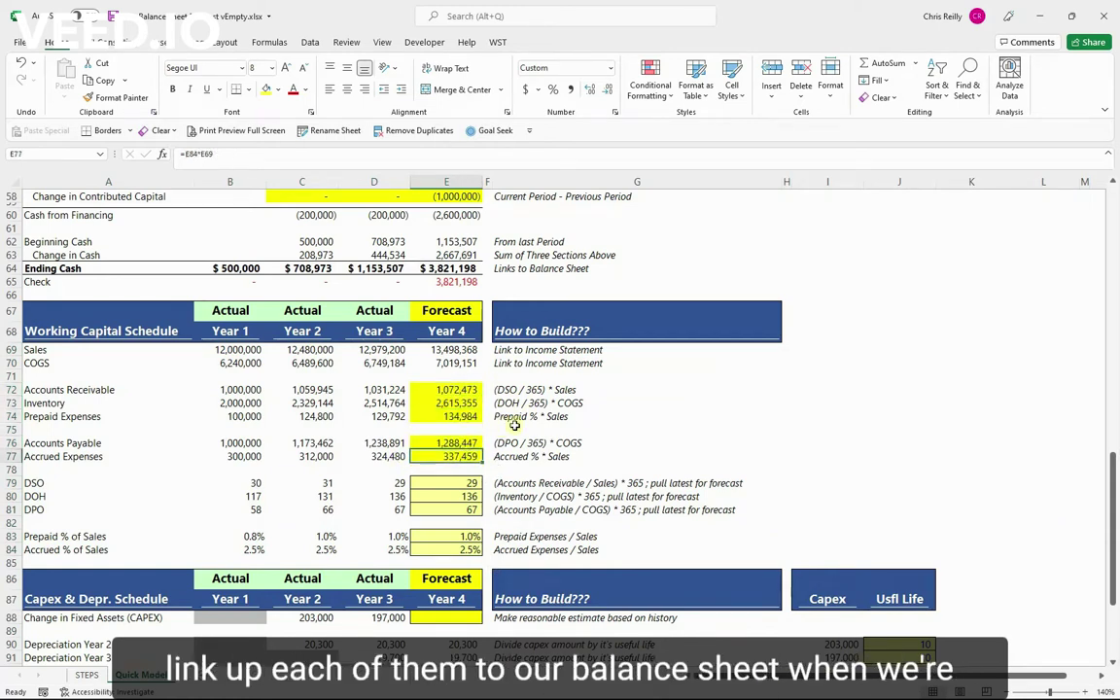
pyautogui.press('Down')
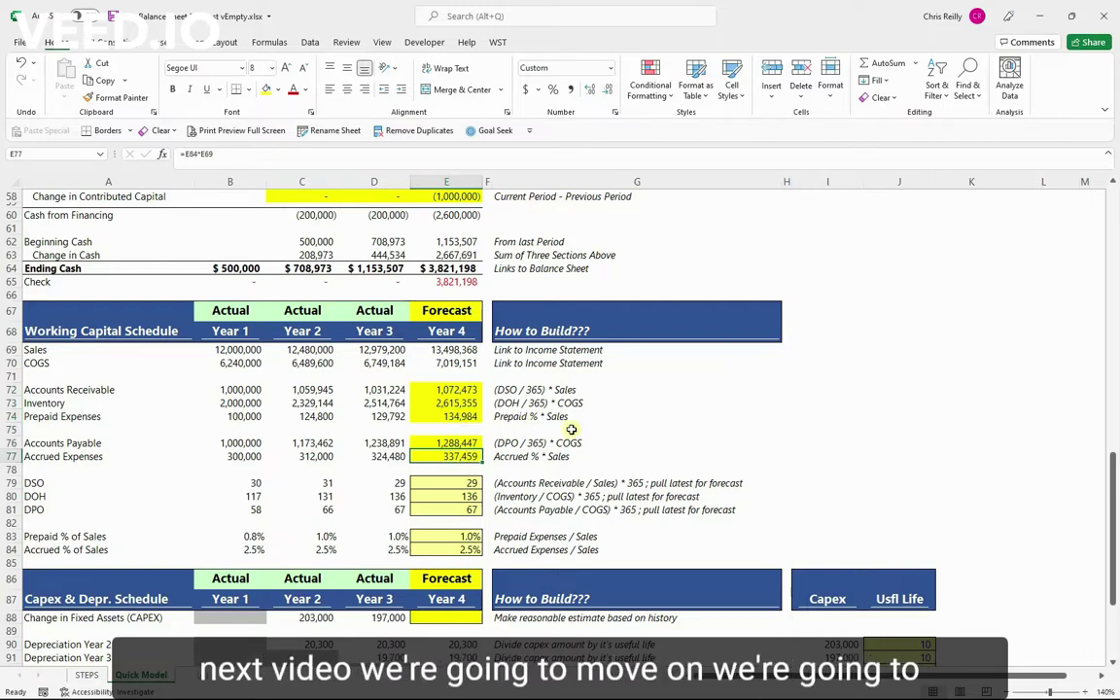
pyautogui.scroll(-3, 572, 428)
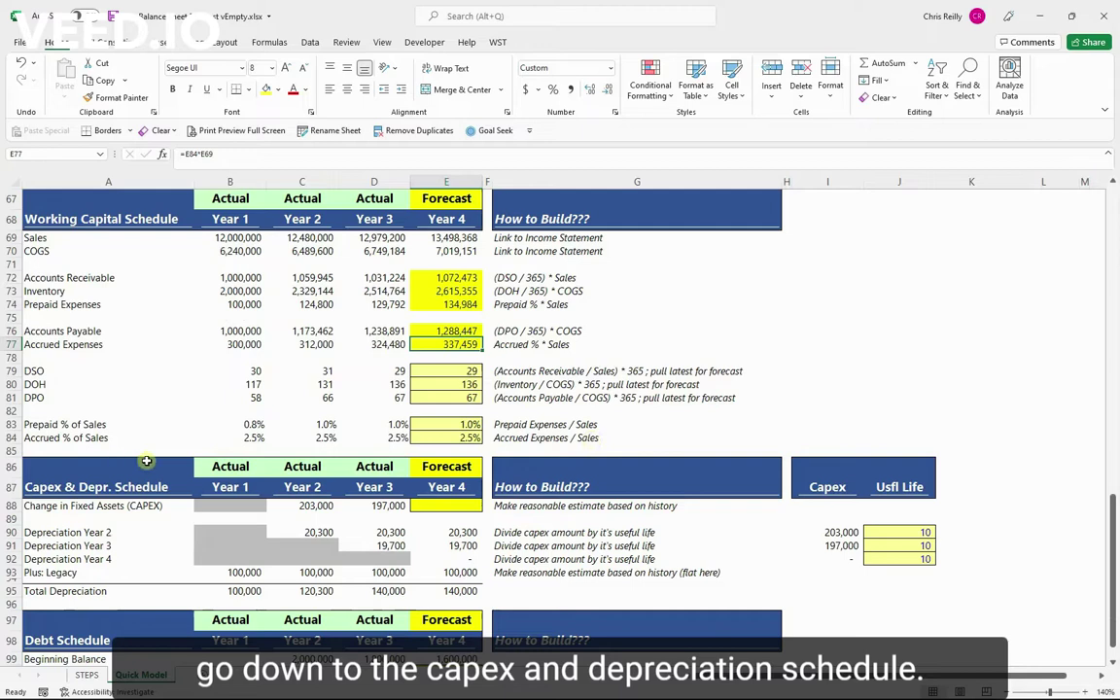